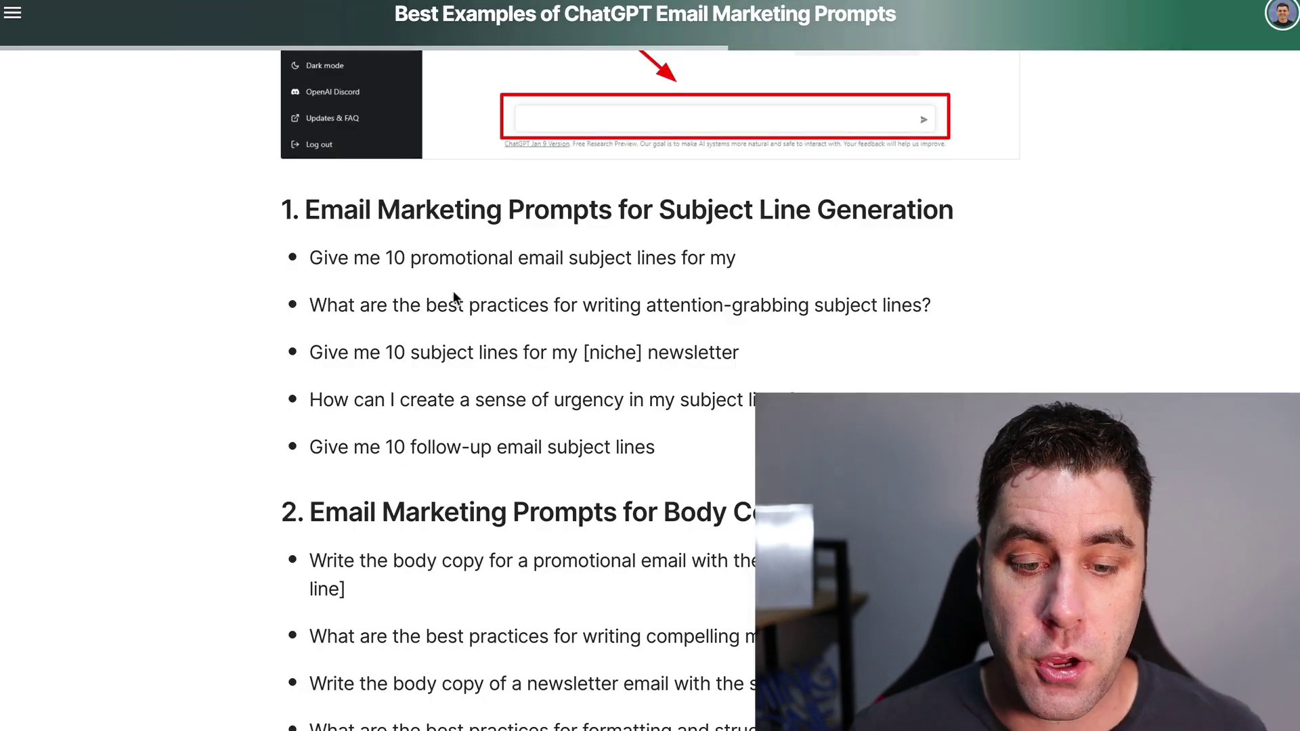
Step: Scroll the Designmodo article down to its subject-line prompt examples
scroll(453, 295, down, 1)
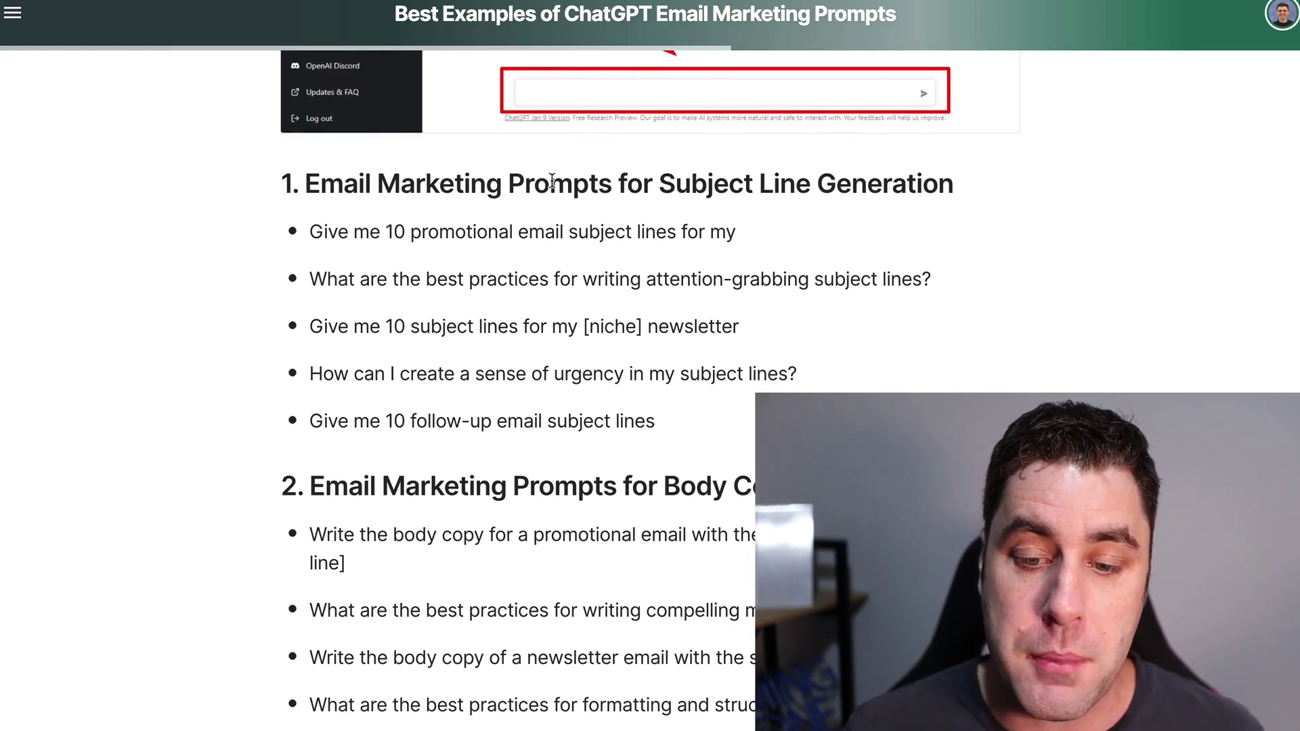
Step: Scroll the Designmodo article to the 'Write the body copy for a promotional email' prompt
scroll(883, 181, down, 4)
scroll(812, 181, down, 3)
scroll(677, 155, up, 1)
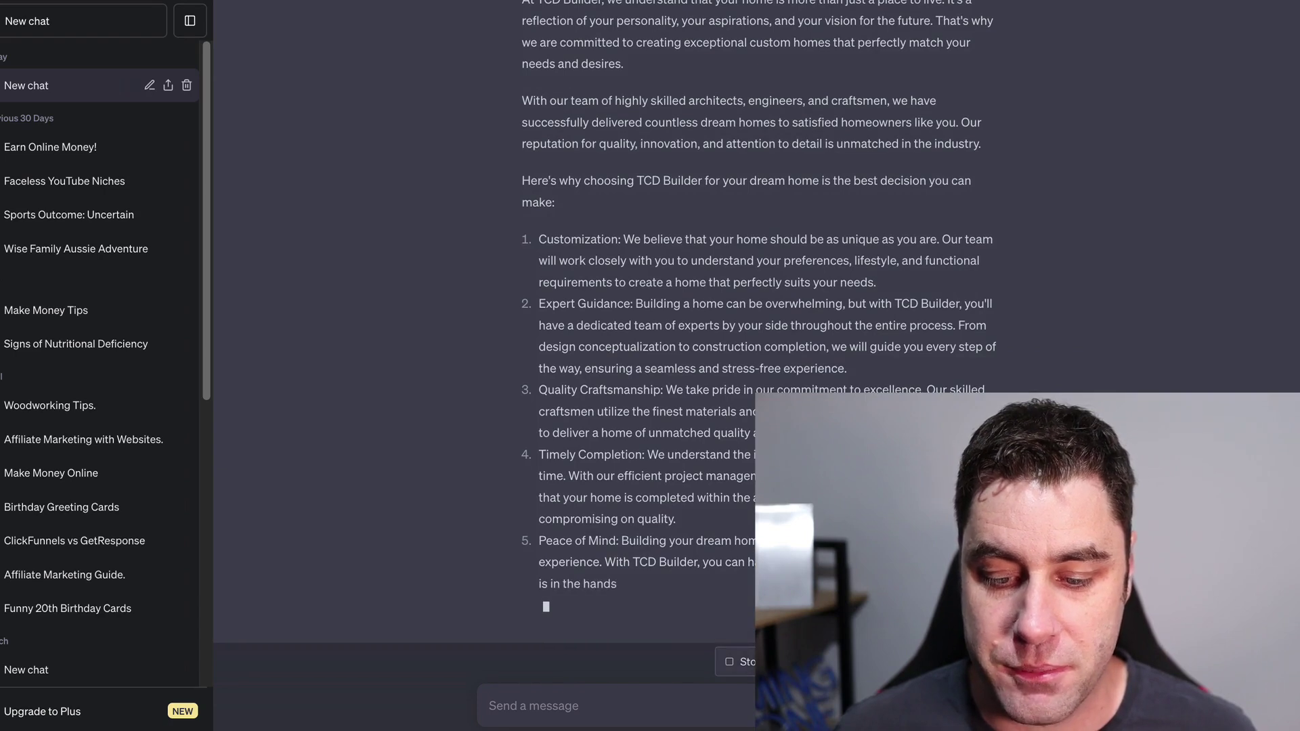
Step: Stop ChatGPT's TCD Builder email draft and read back through the reply
click(738, 661)
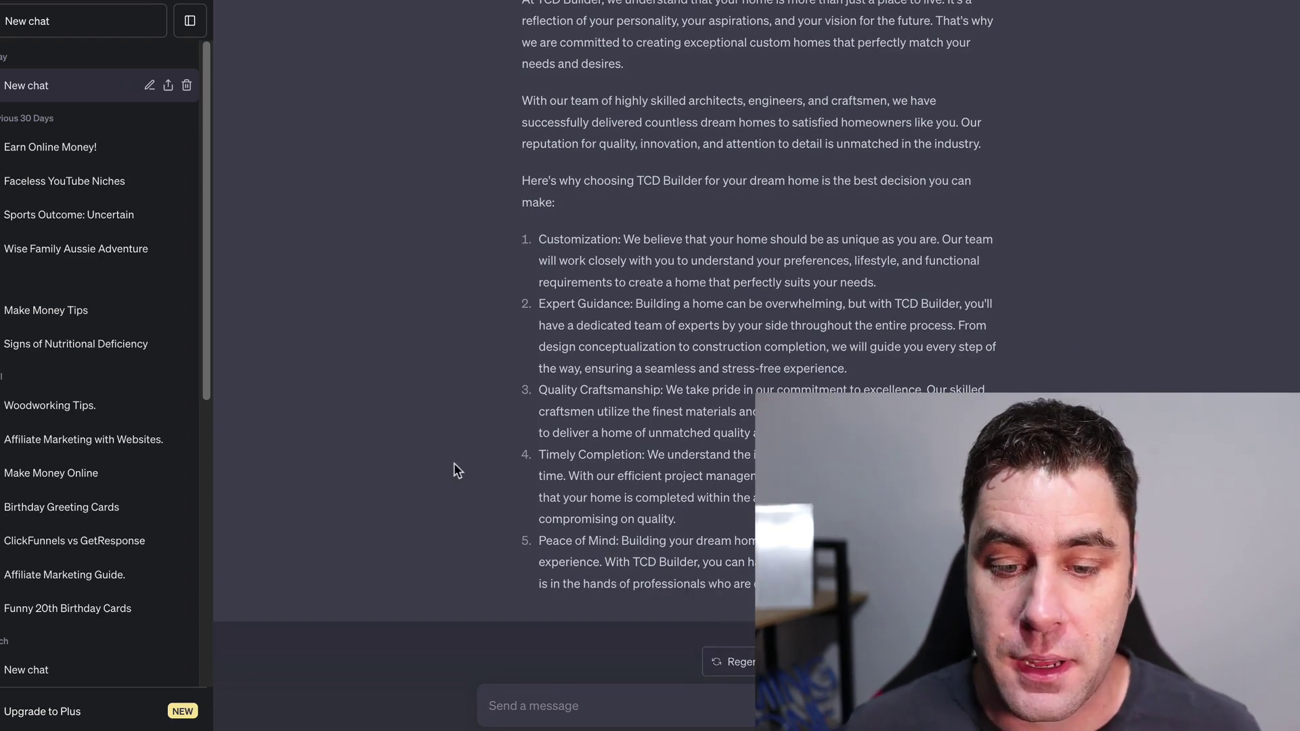
scroll(467, 456, up, 4)
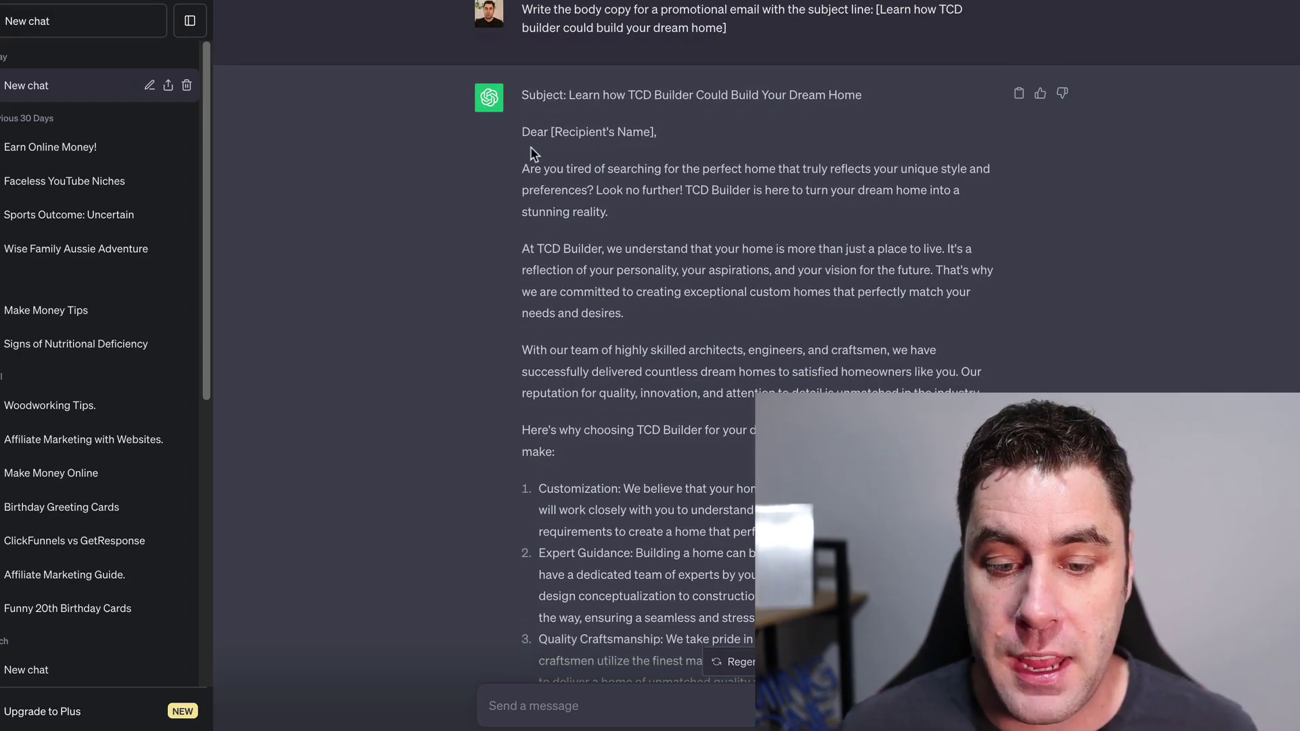
drag(547, 159, 677, 609)
click(677, 609)
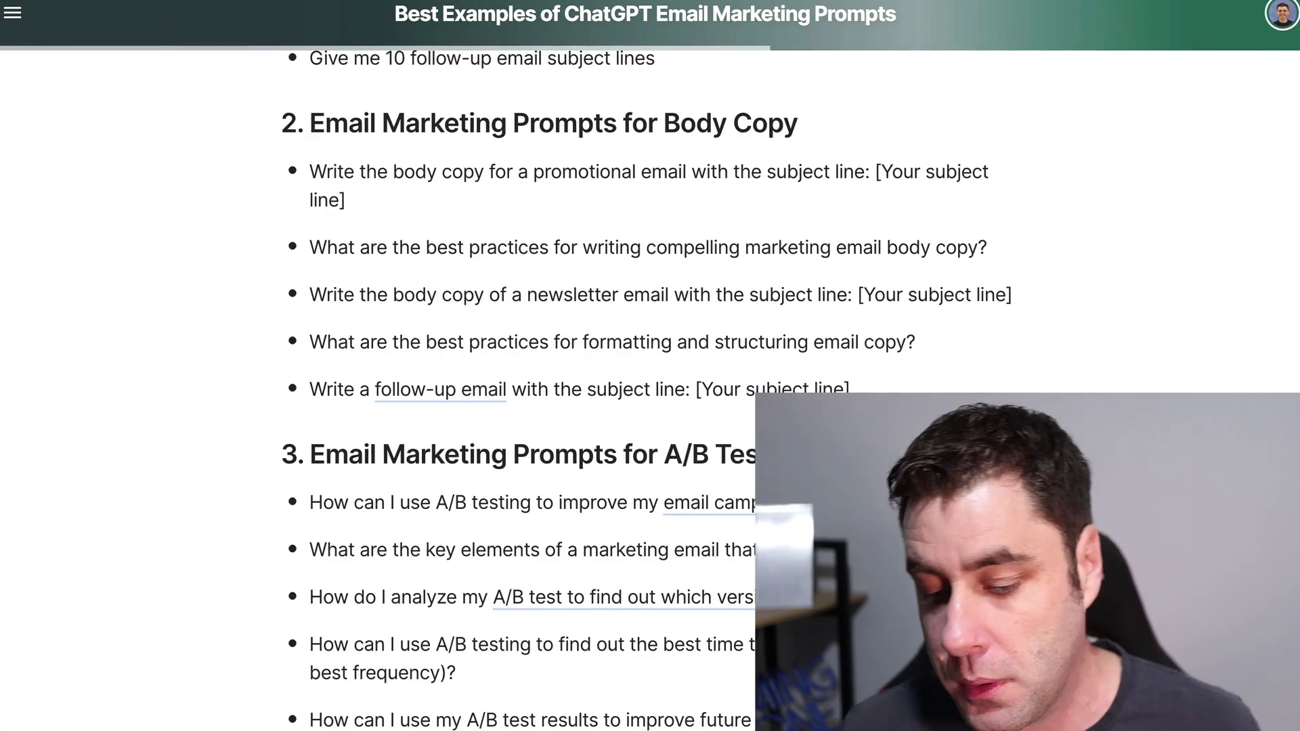
key(F2)
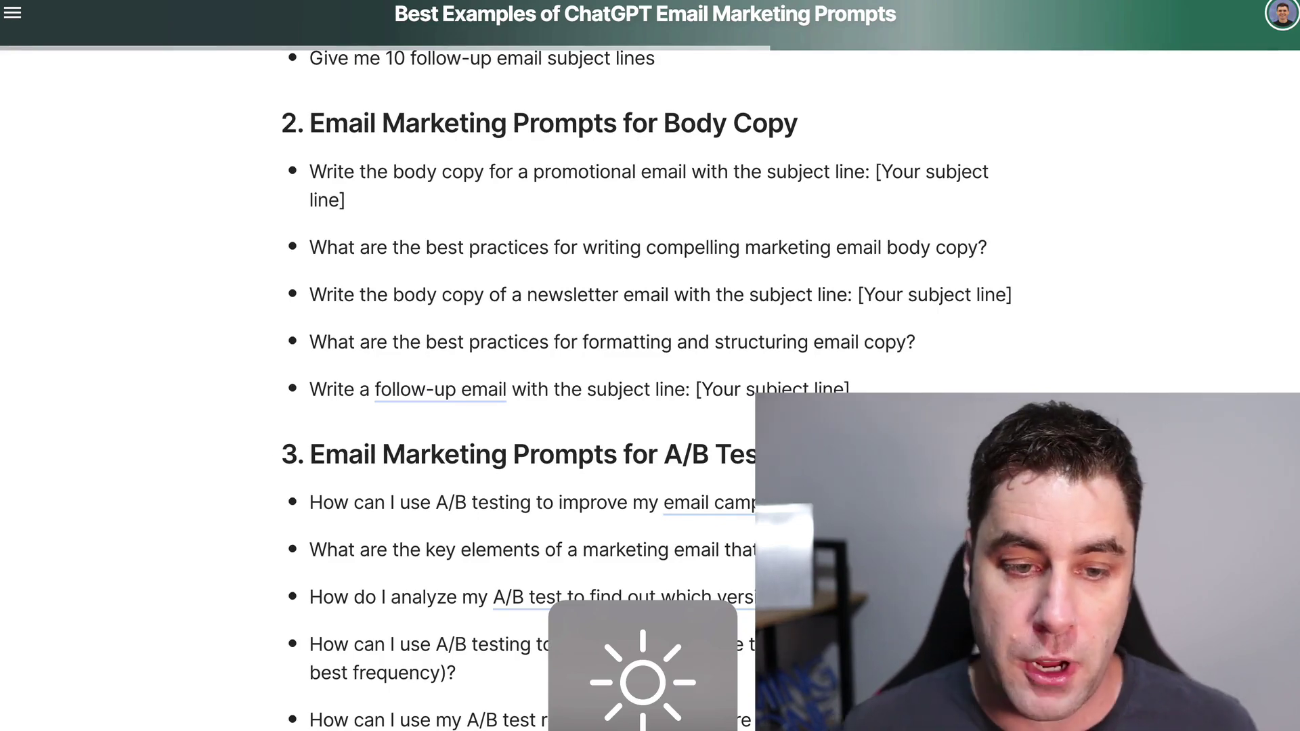
scroll(508, 379, down, 7)
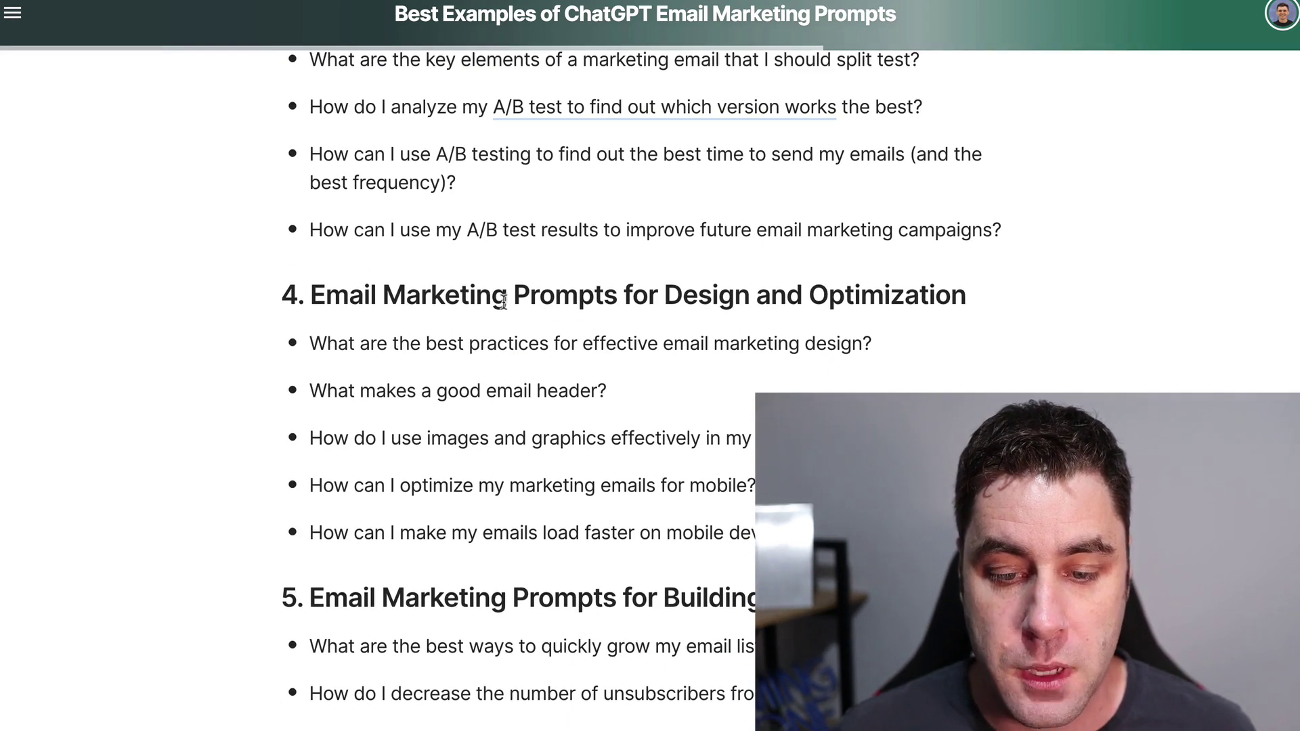
scroll(589, 325, down, 1)
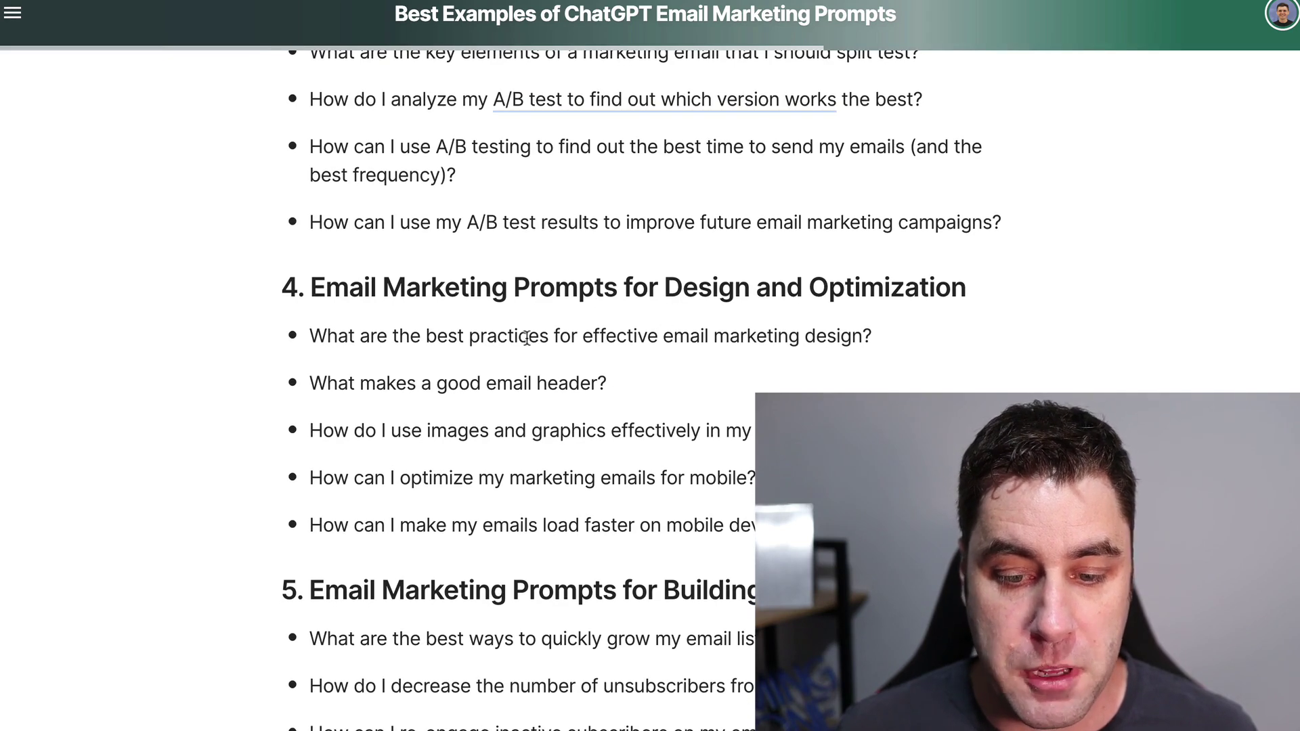
scroll(763, 359, down, 7)
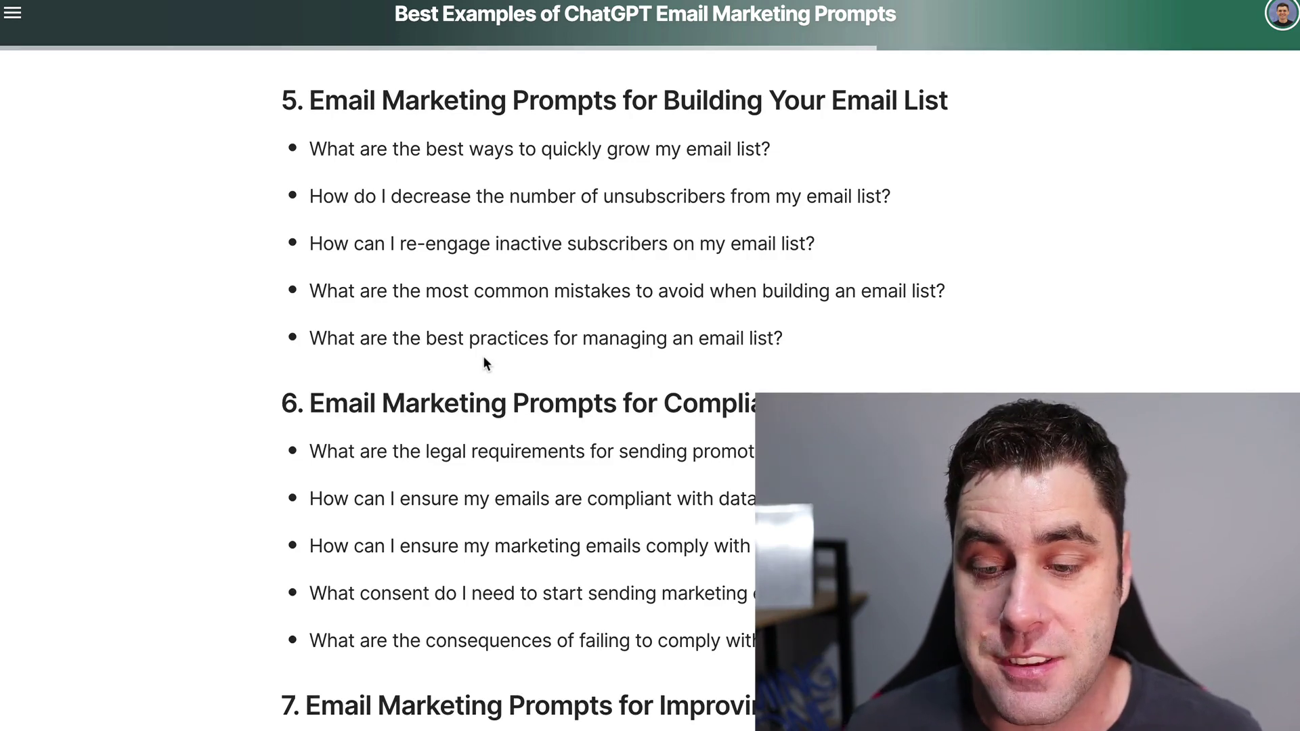
scroll(484, 363, down, 5)
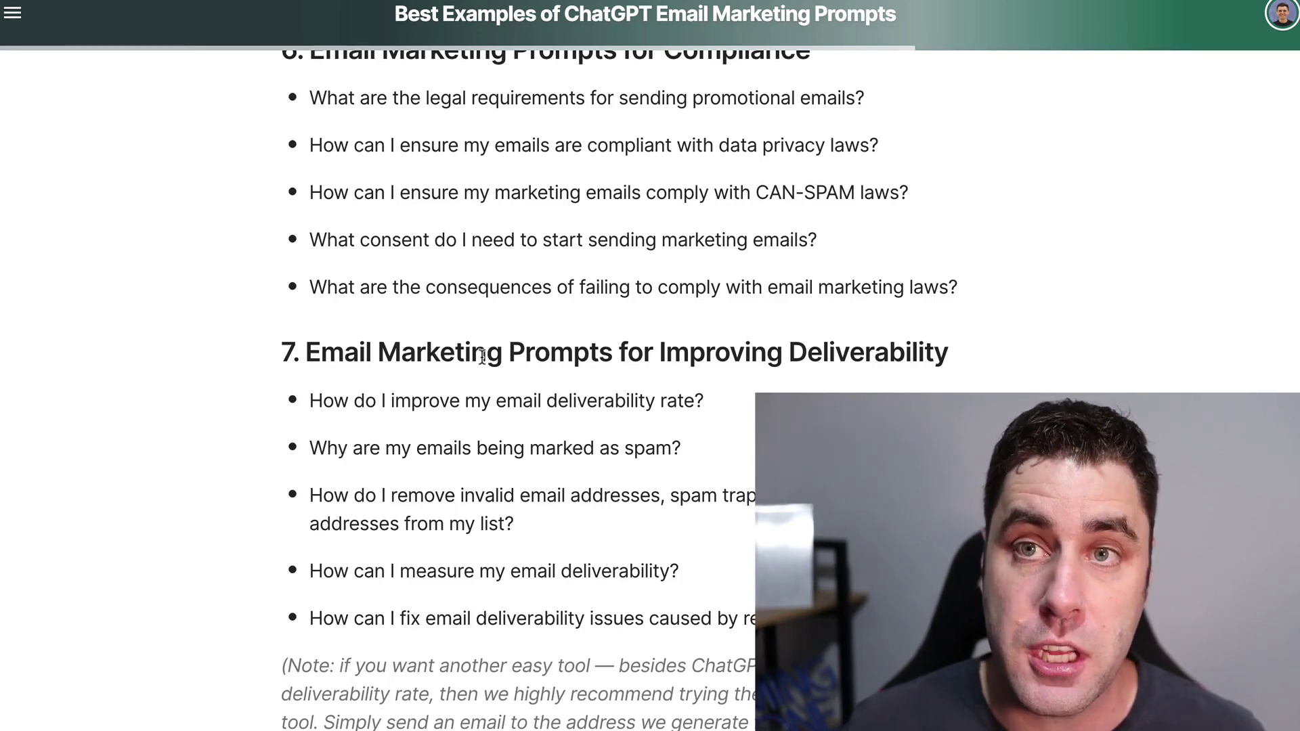
scroll(481, 356, up, 20)
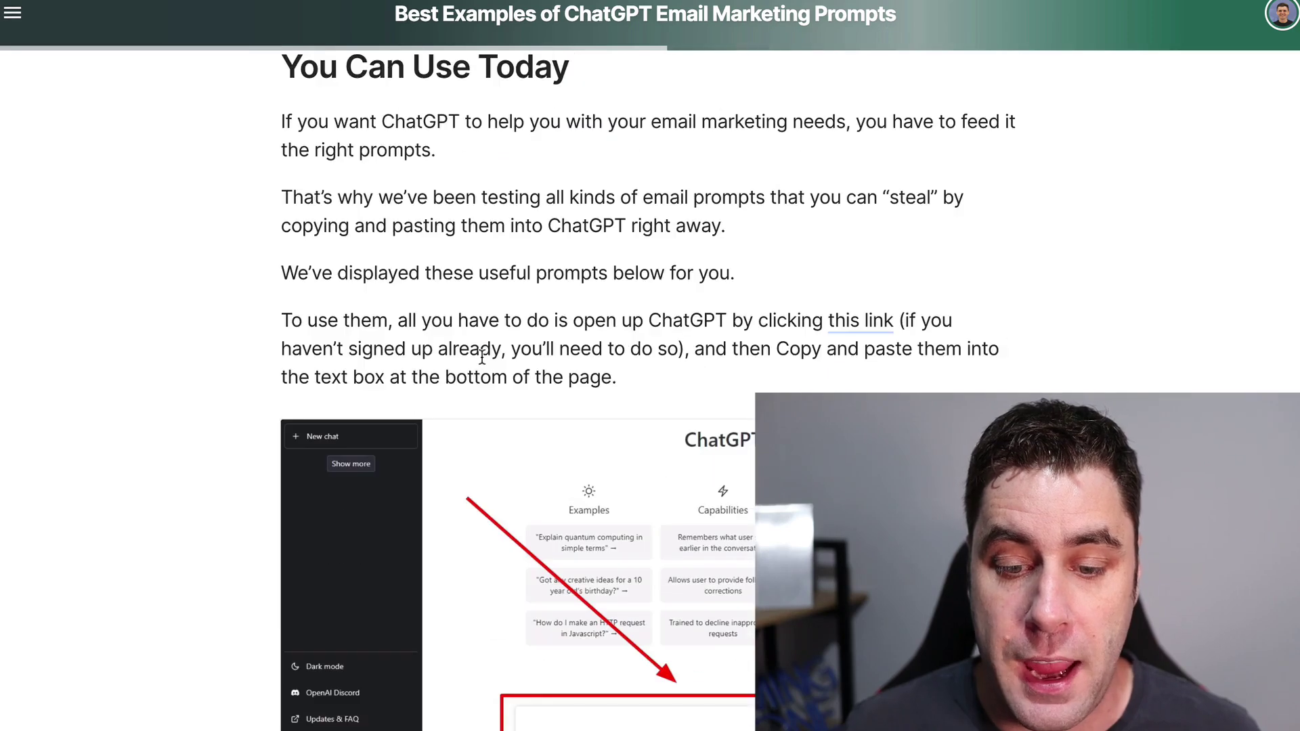
scroll(481, 356, down, 6)
scroll(482, 356, down, 3)
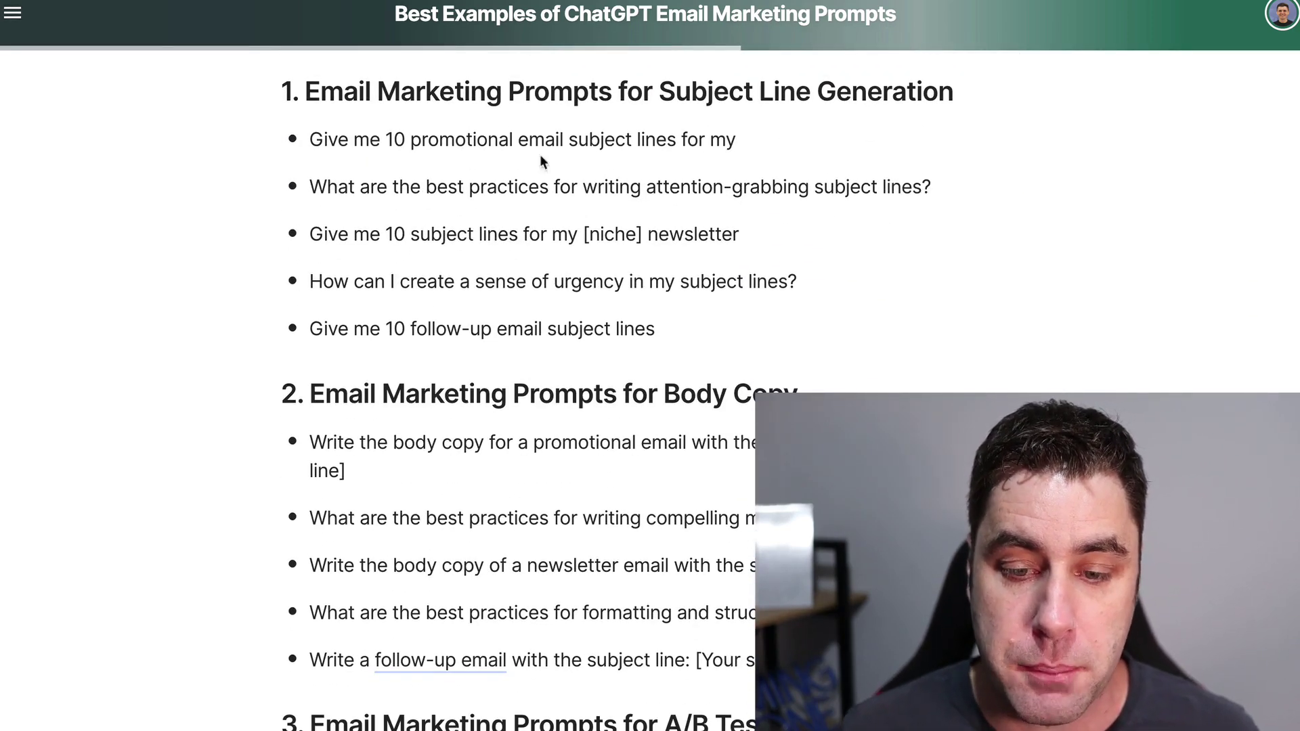
Step: Copy the 10-promotional-subject-lines prompt into ChatGPT and send it
drag(758, 147, 313, 142)
key(ctrl+c)
key(alt+Tab)
scroll(646, 623, down, 5)
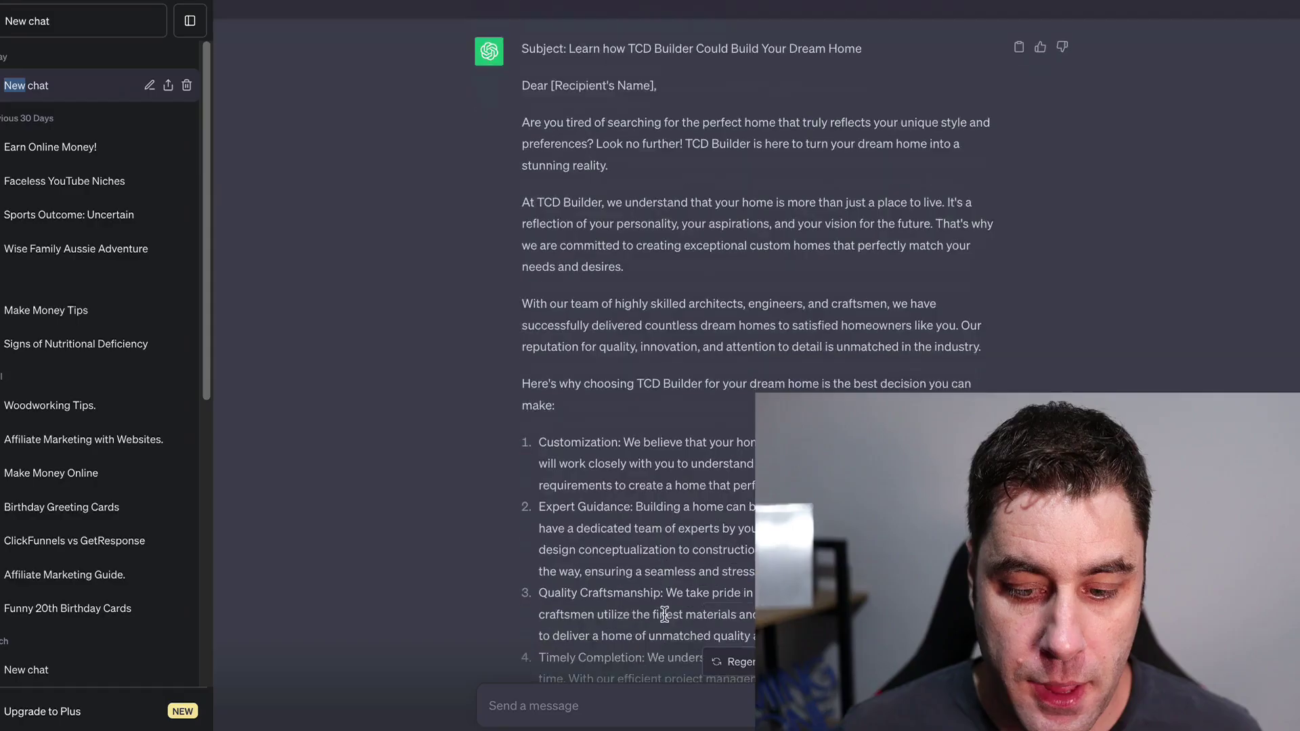
click(605, 687)
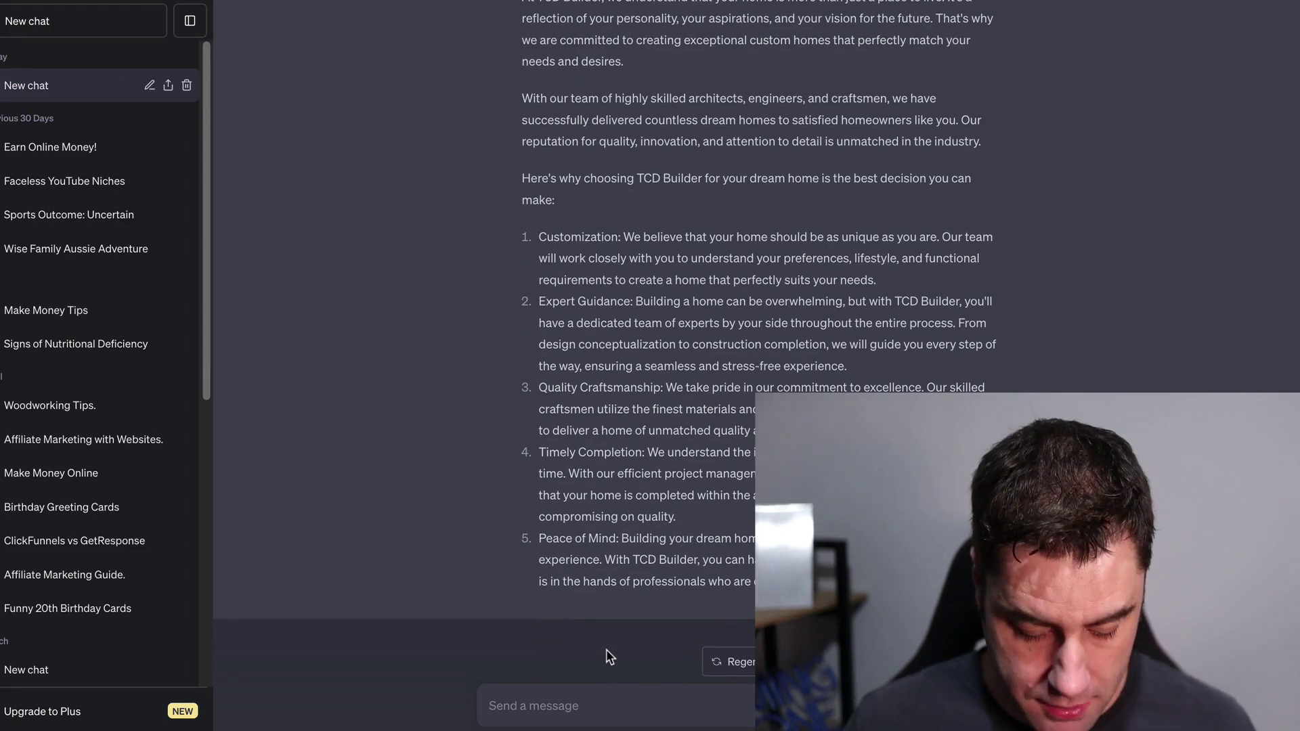
key(ctrl+v)
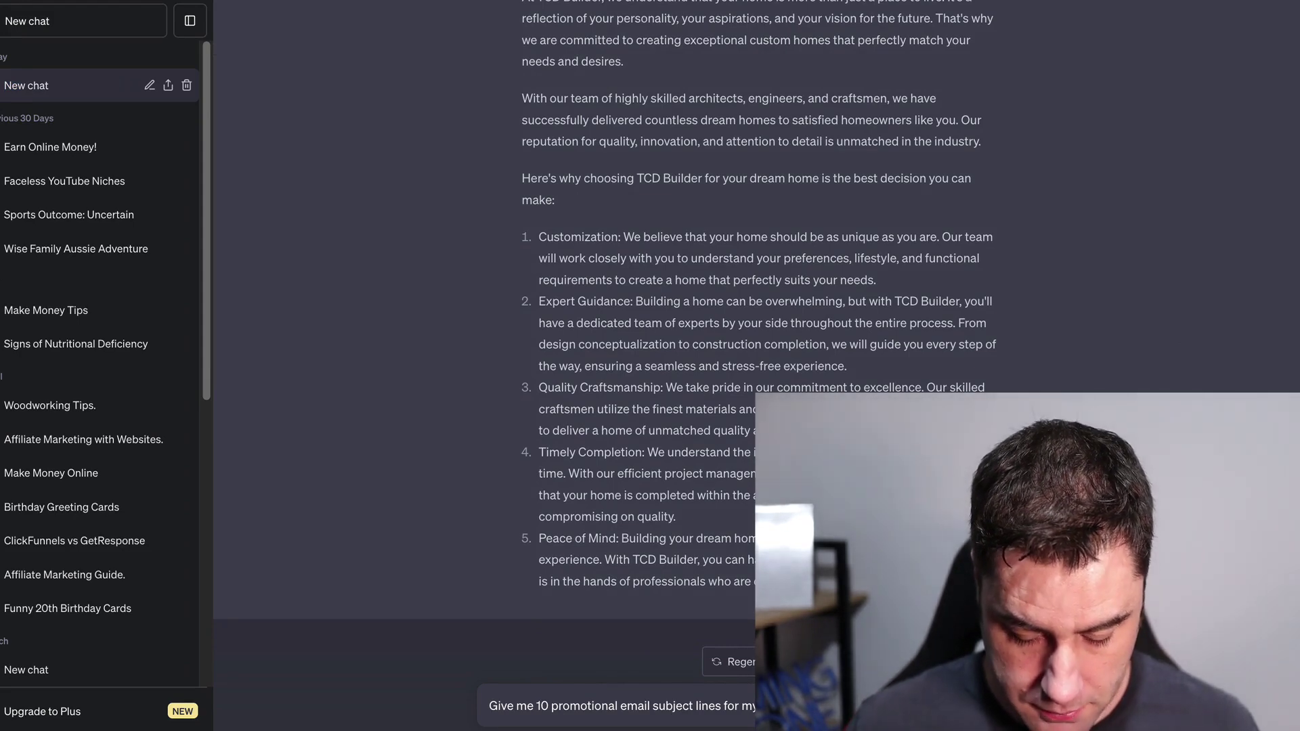
key(Return)
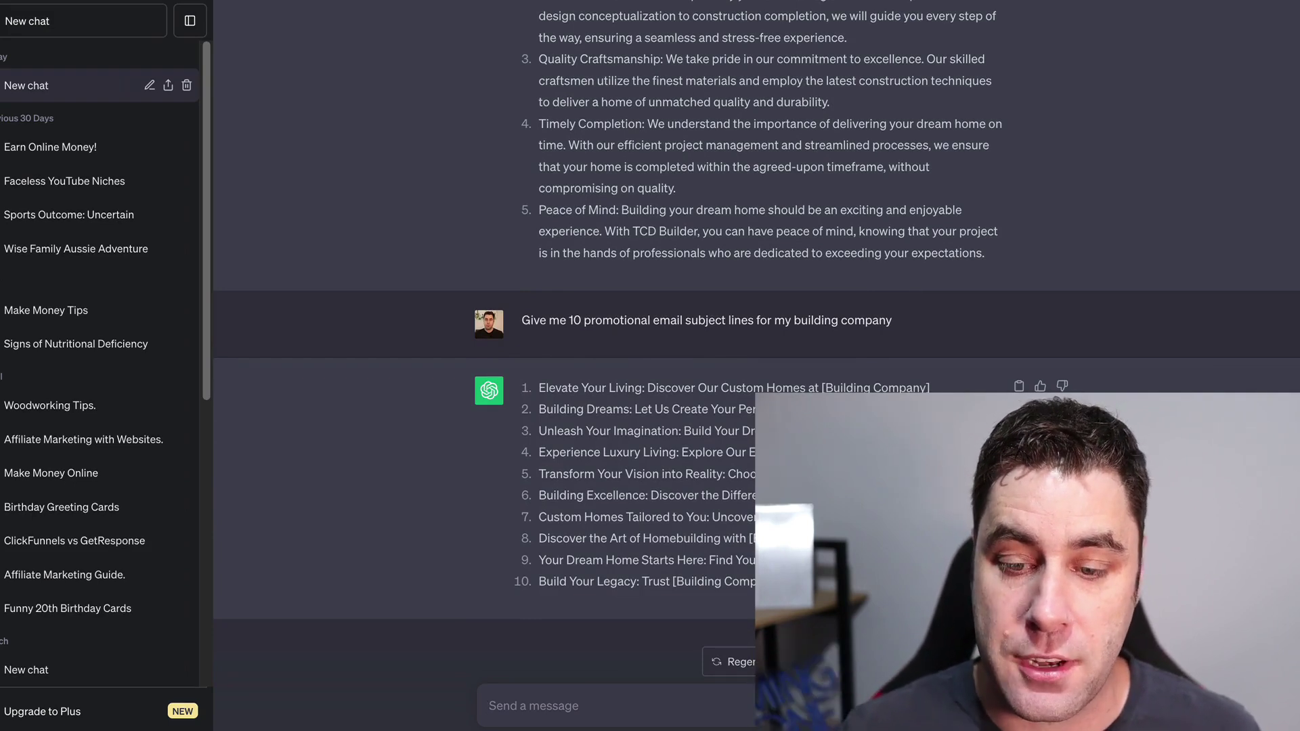
Step: Review ChatGPT's 10 subject lines for the building company
scroll(448, 614, up, 1)
scroll(449, 612, up, 6)
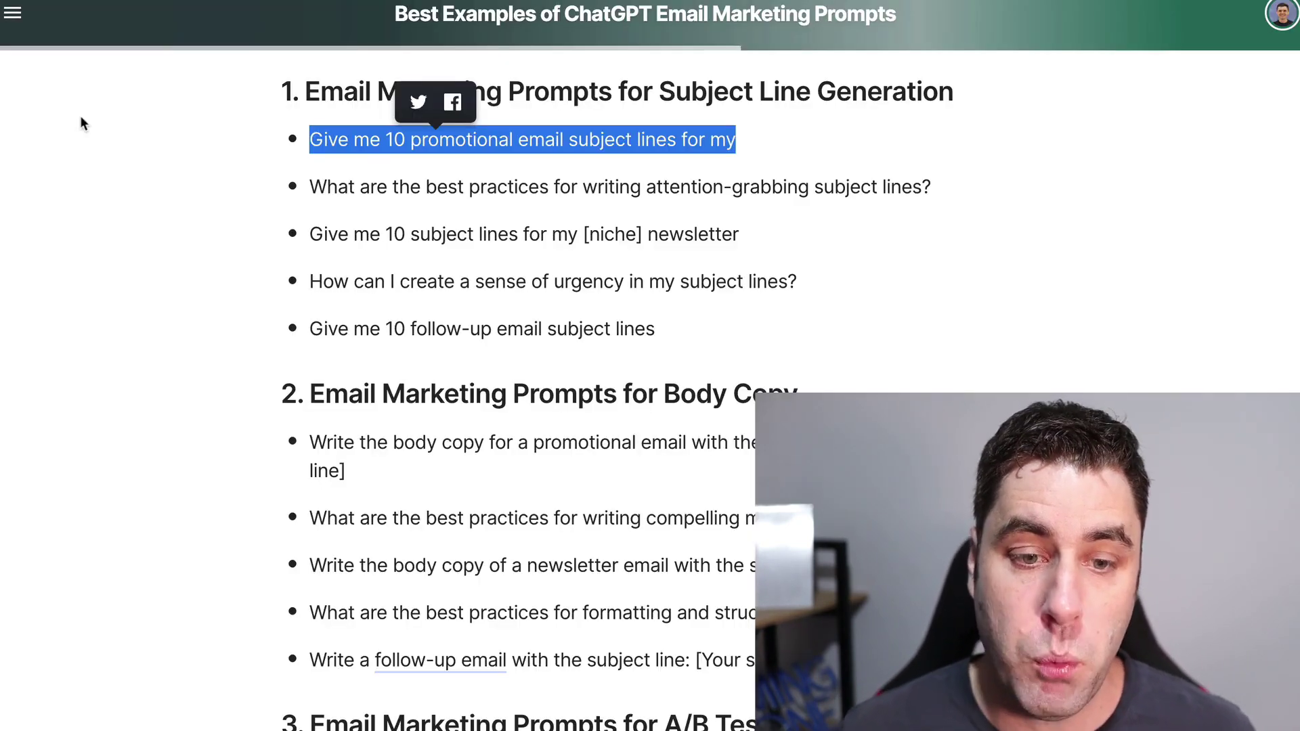
click(85, 119)
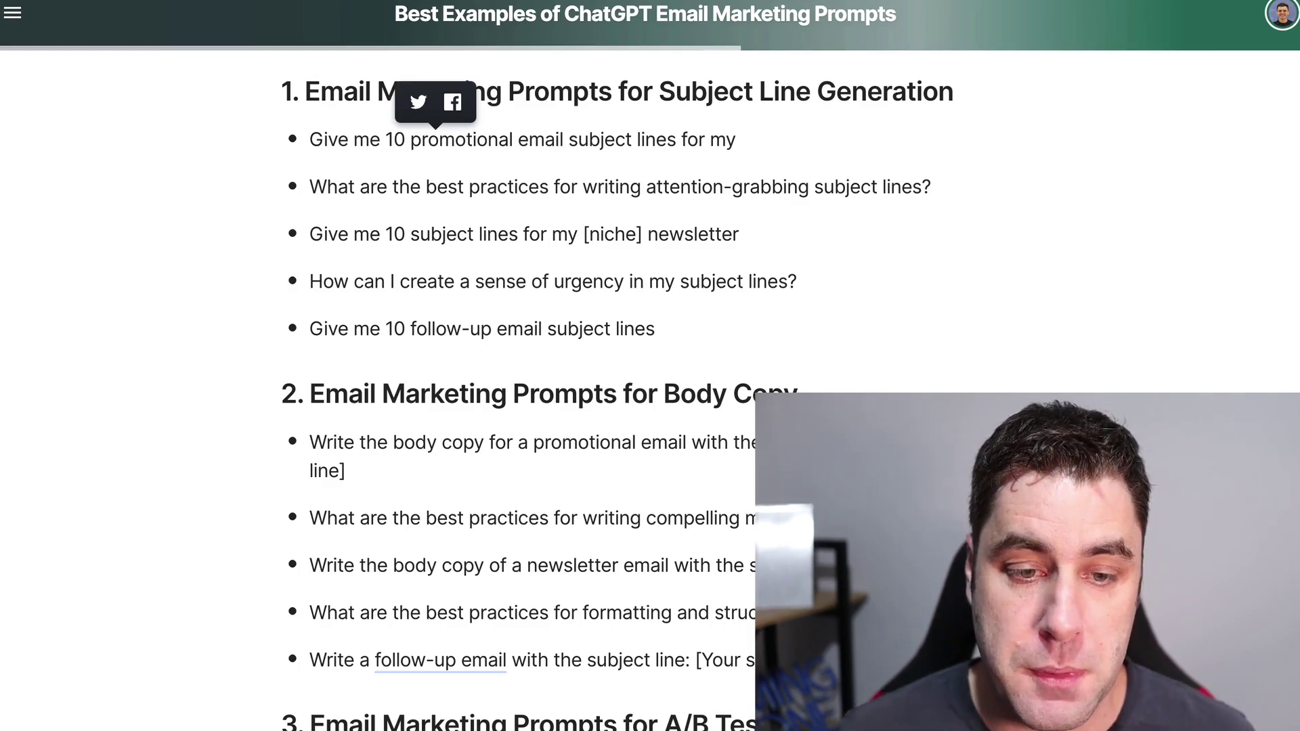
key(ctrl+Tab)
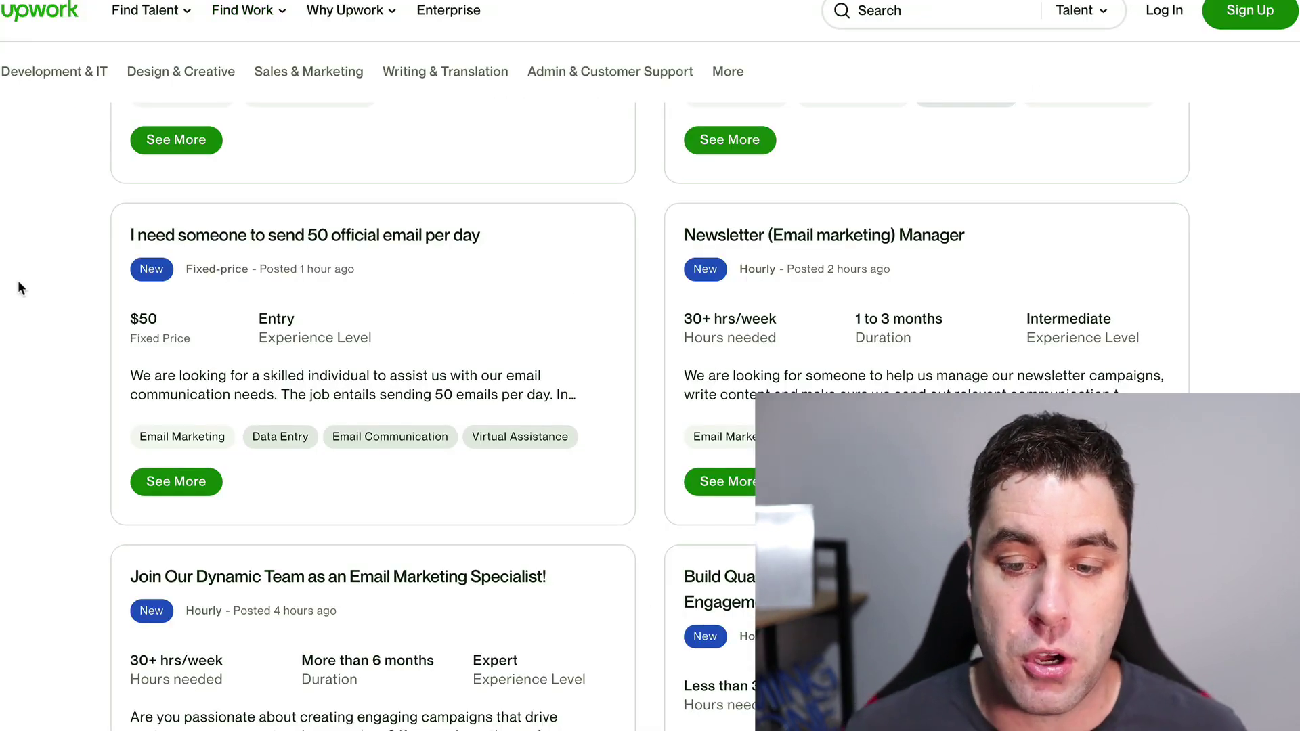
Step: Browse the sample Upwork Email Marketing job listings
scroll(17, 288, up, 10)
scroll(137, 193, down, 1)
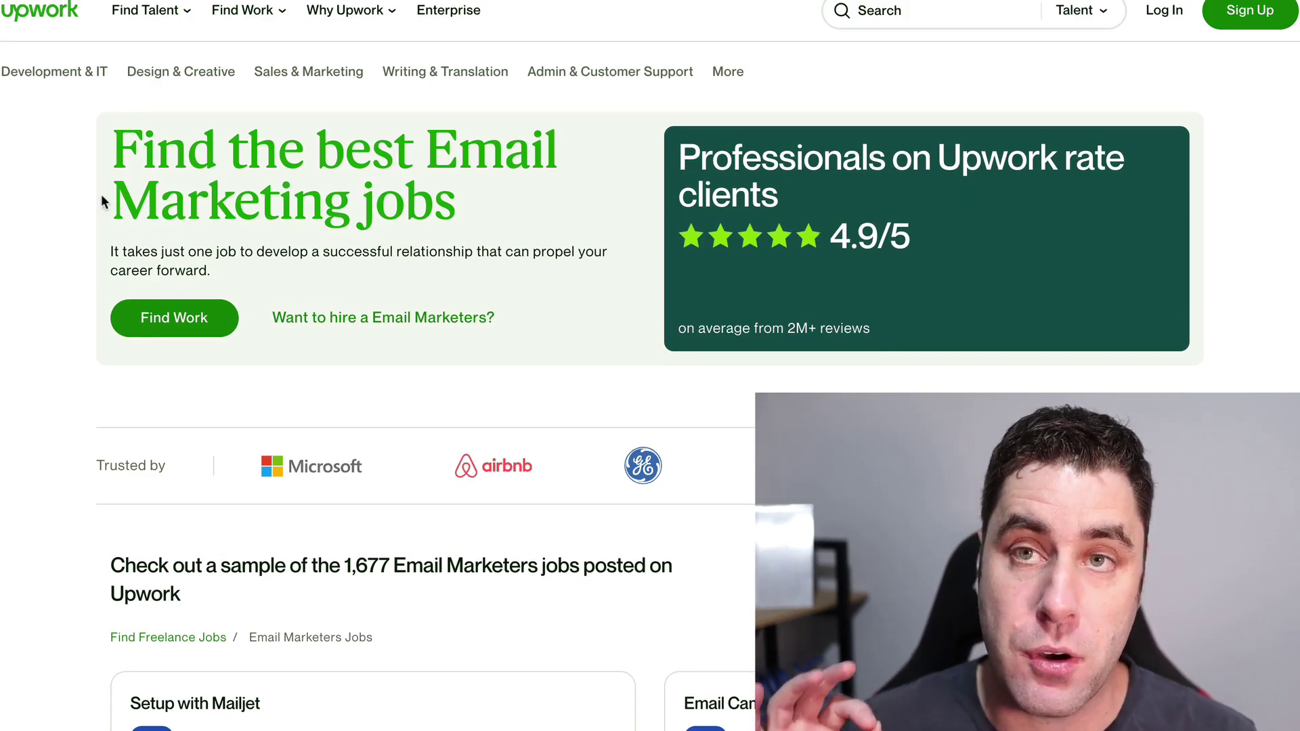
scroll(101, 200, down, 9)
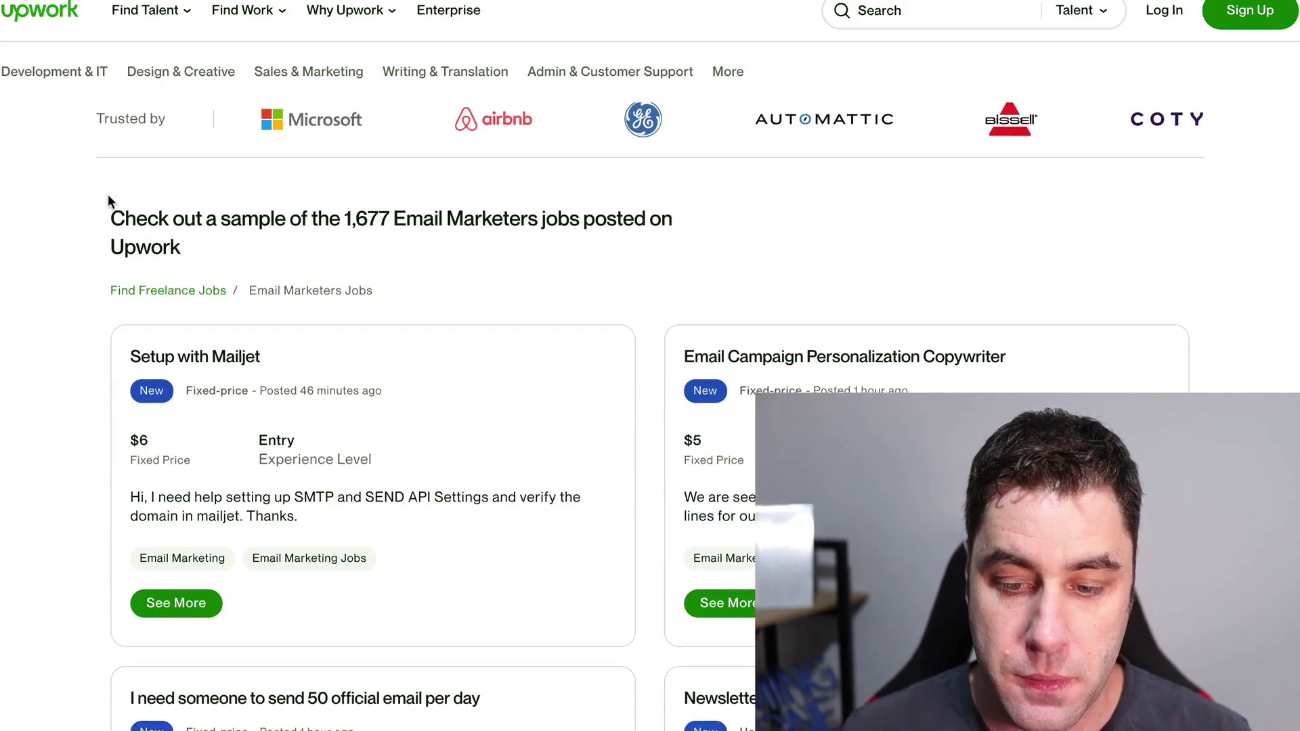
scroll(107, 195, down, 2)
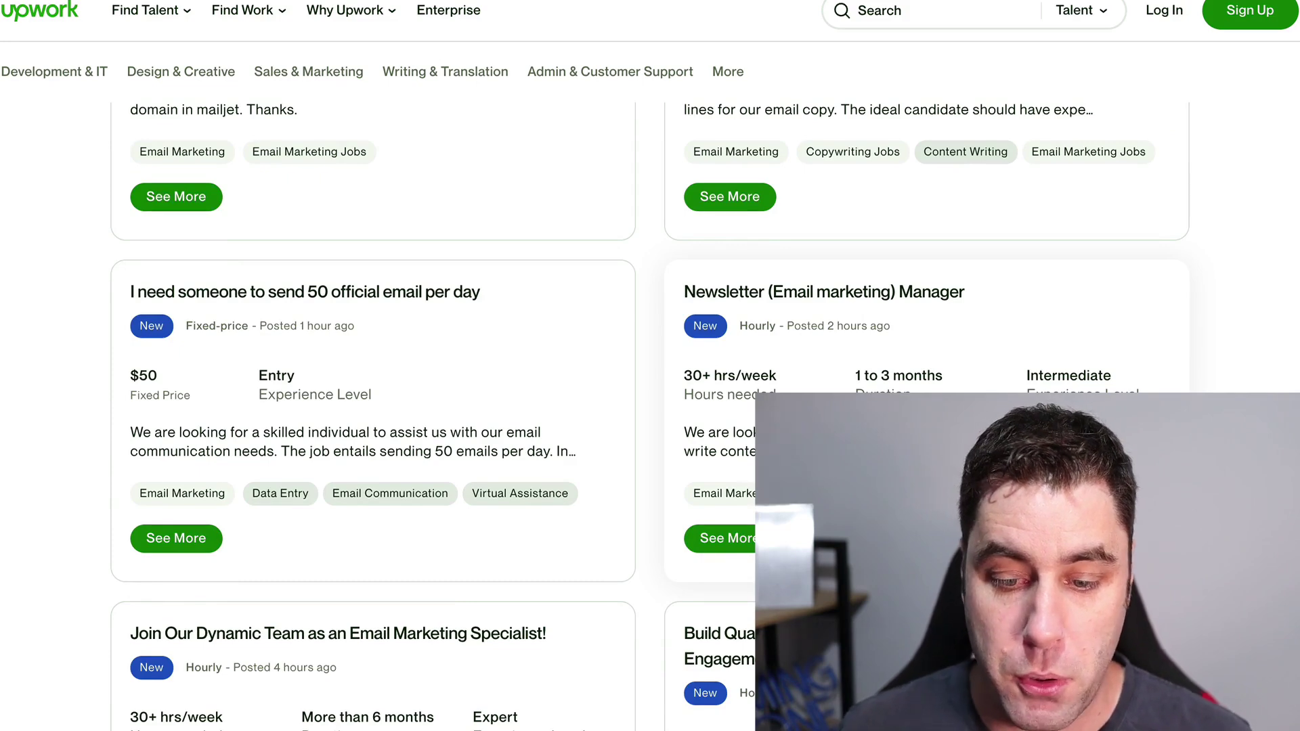
scroll(517, 386, down, 1)
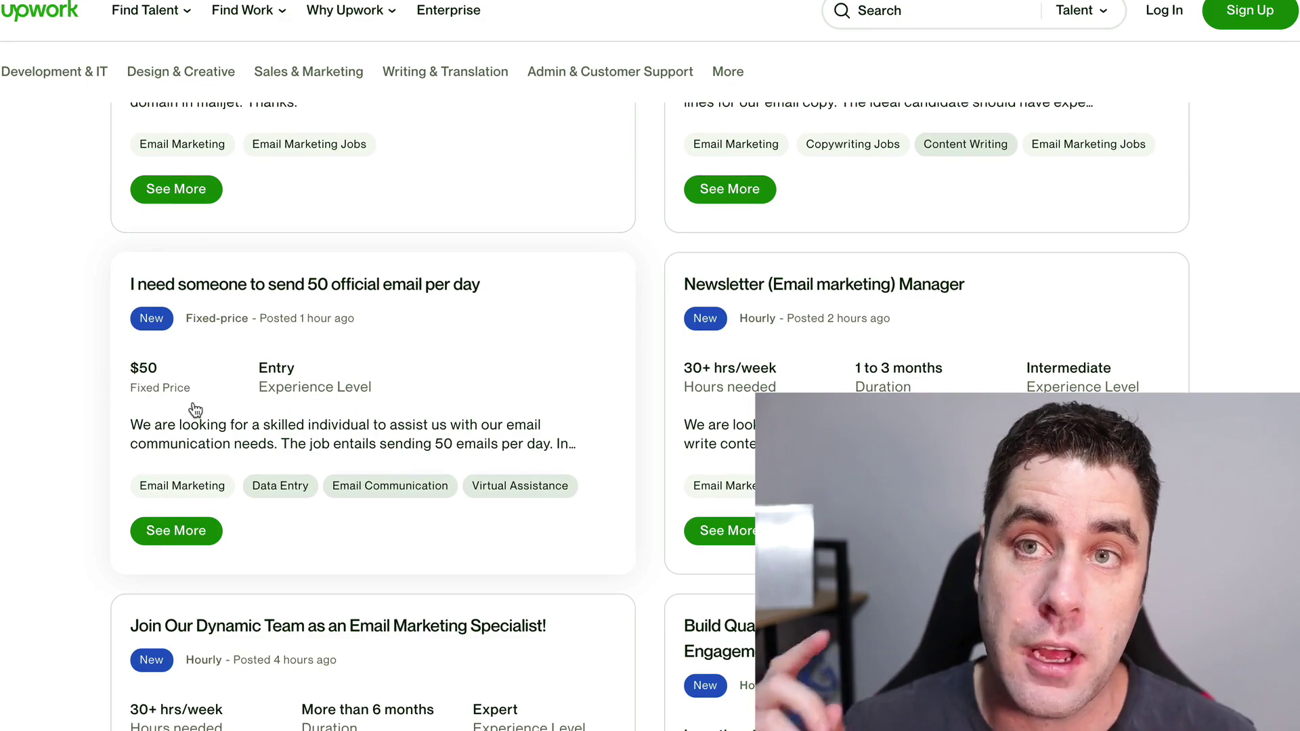
scroll(198, 410, down, 9)
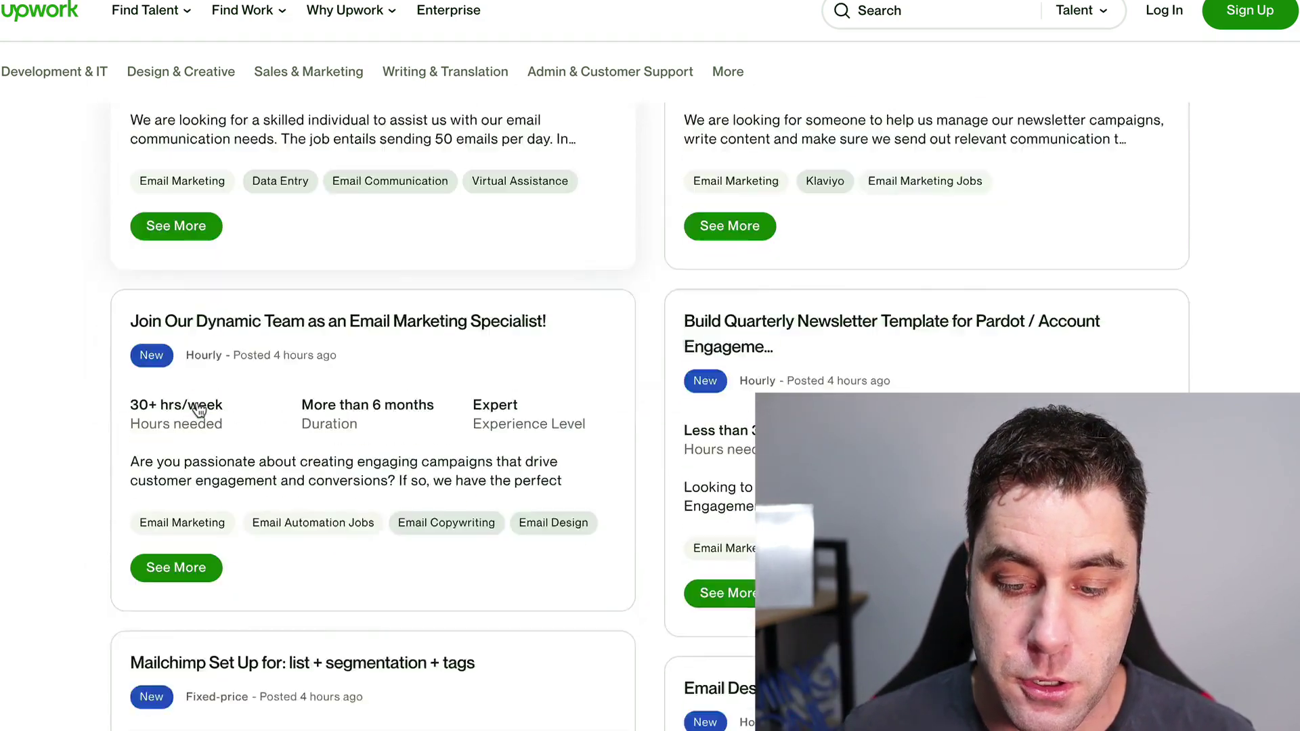
scroll(198, 410, down, 6)
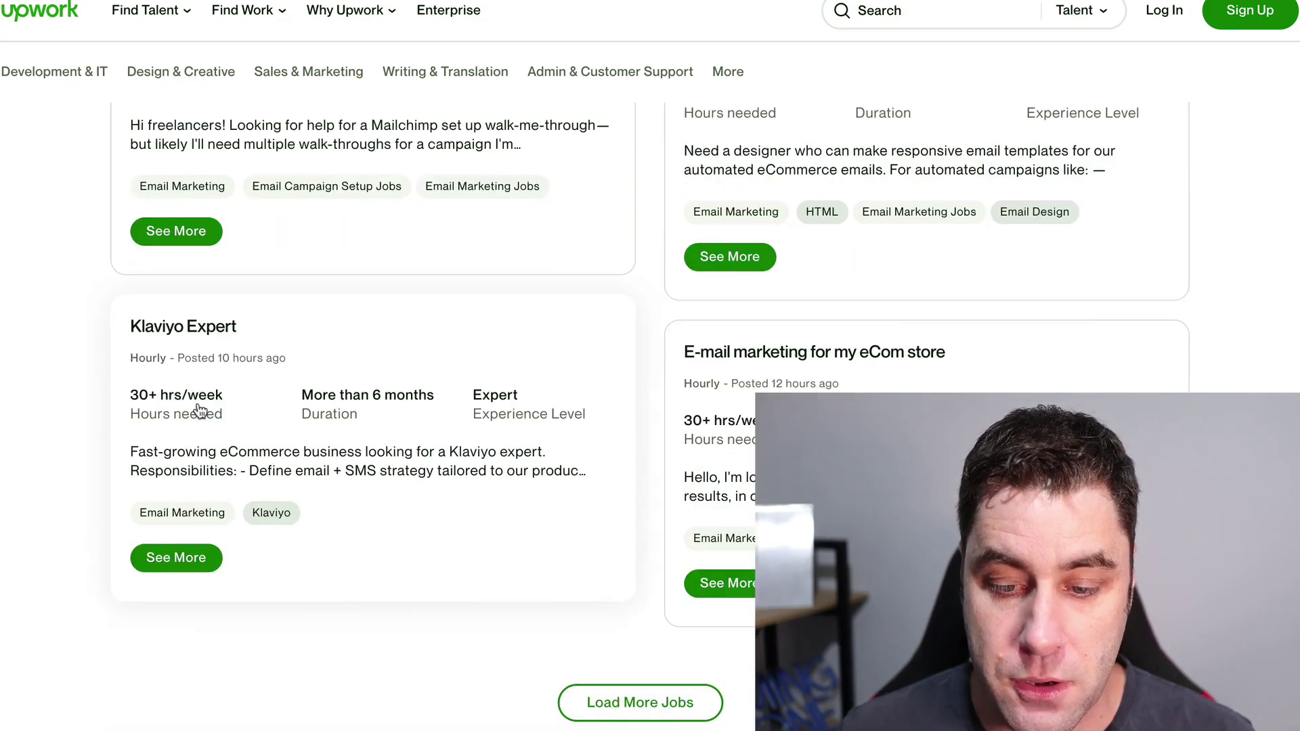
scroll(196, 412, down, 1)
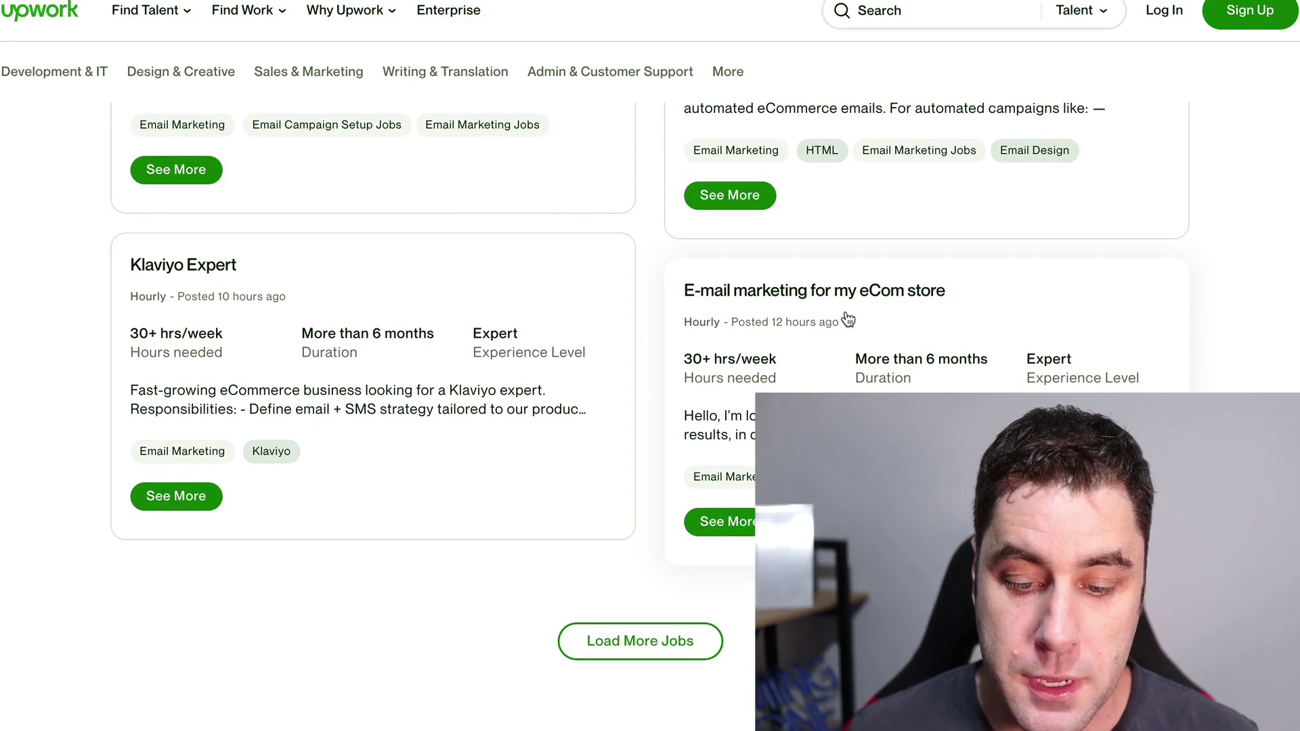
scroll(842, 285, down, 4)
scroll(652, 302, up, 20)
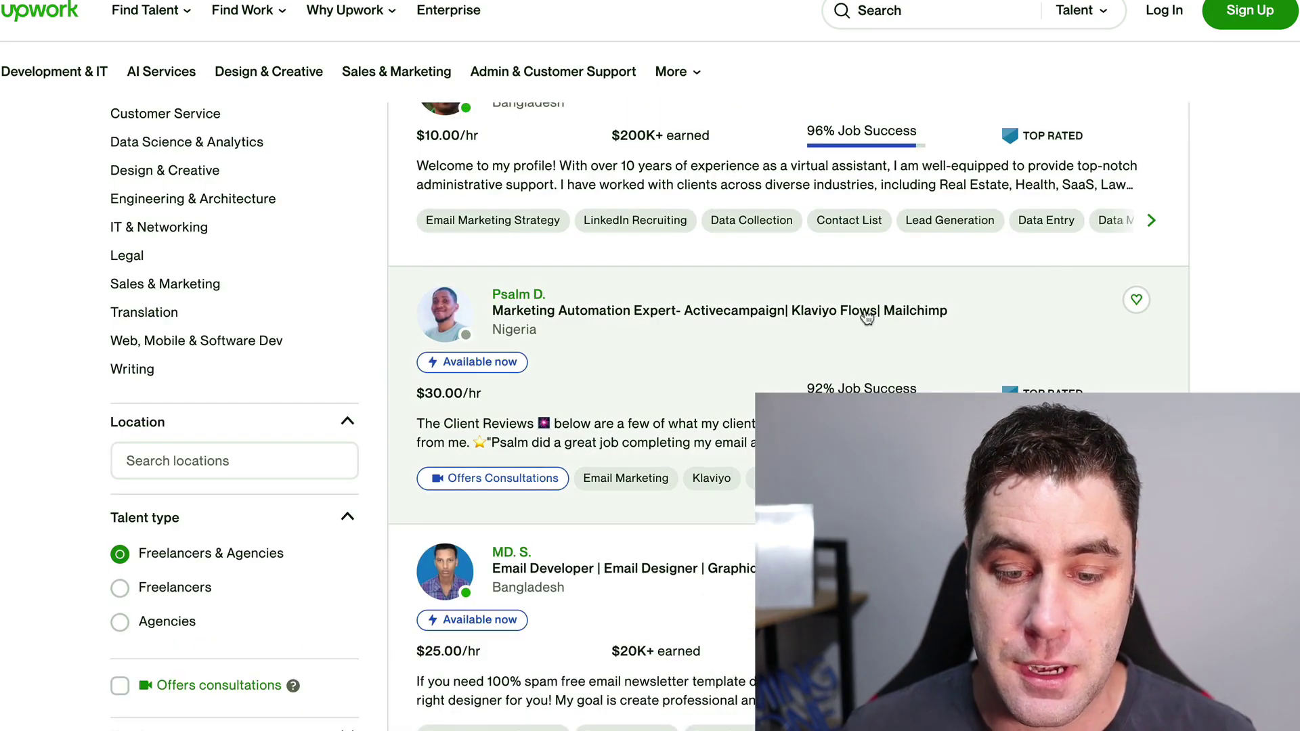
scroll(1257, 281, up, 4)
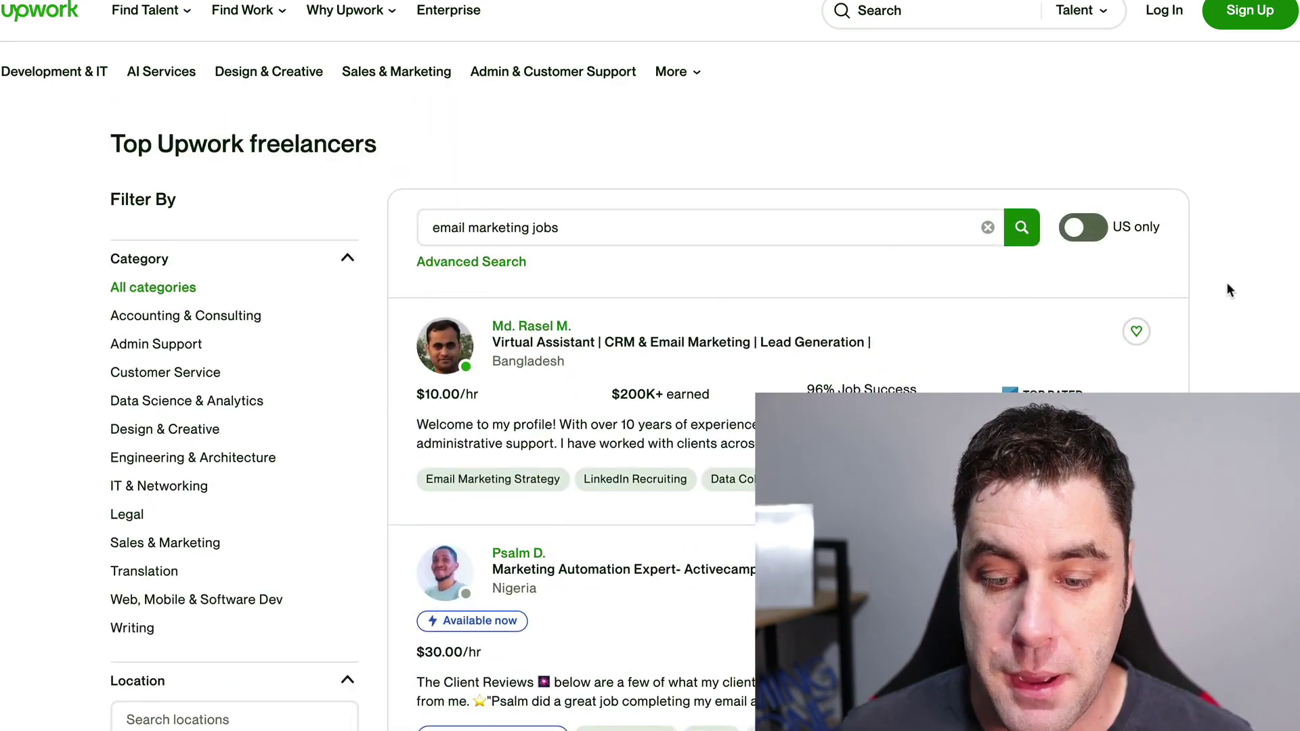
scroll(1225, 282, down, 1)
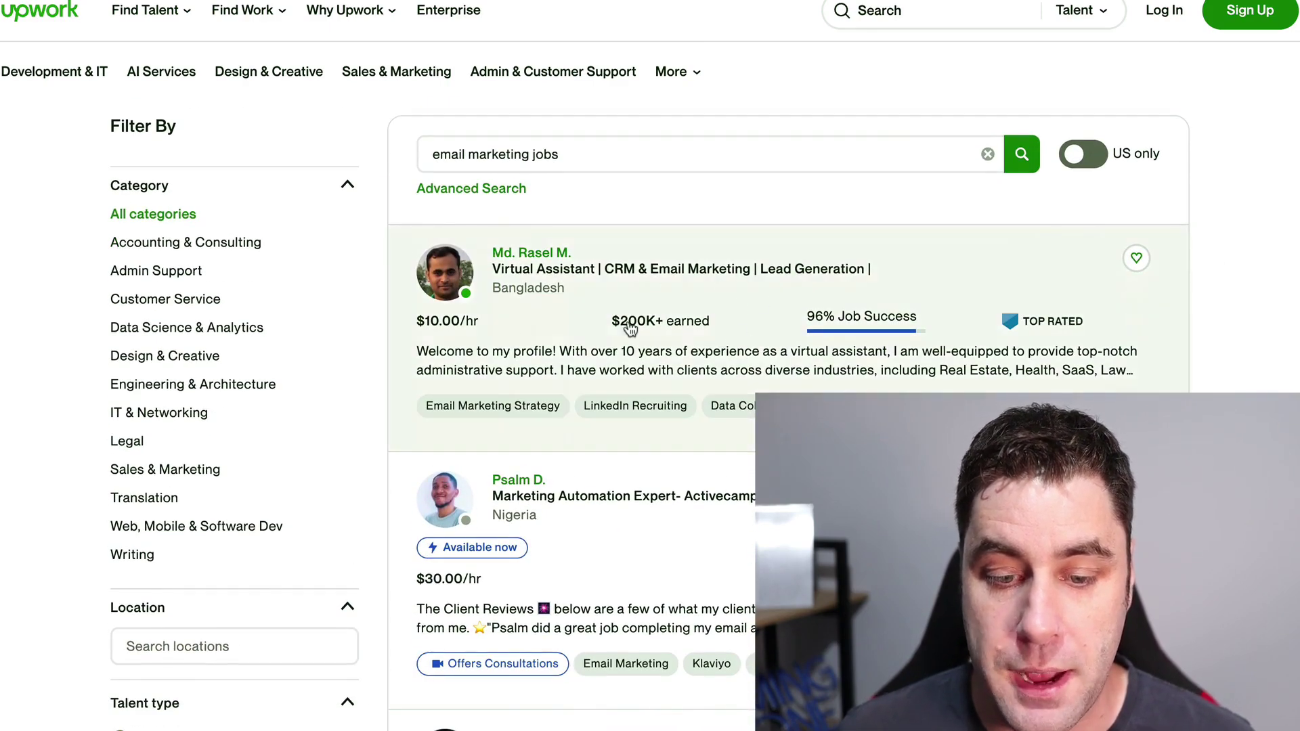
scroll(485, 340, down, 3)
scroll(485, 341, down, 2)
scroll(609, 338, up, 5)
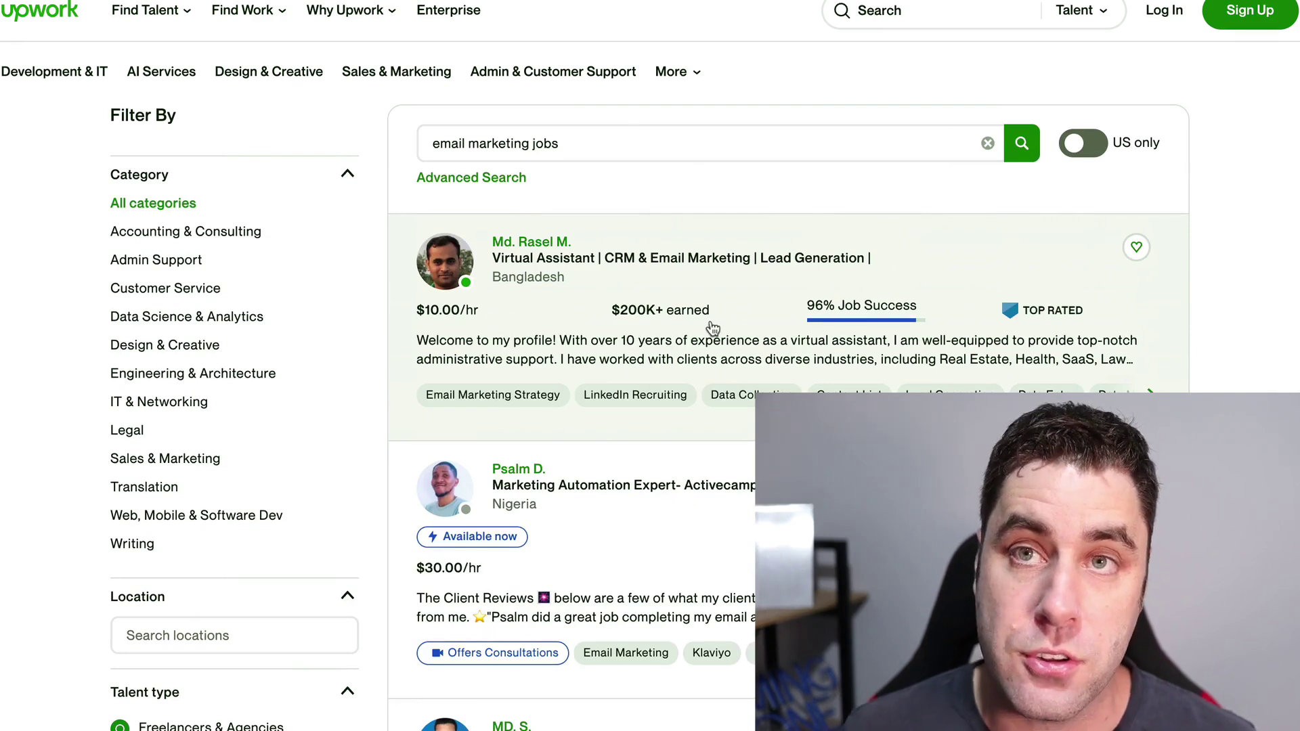
scroll(713, 328, down, 4)
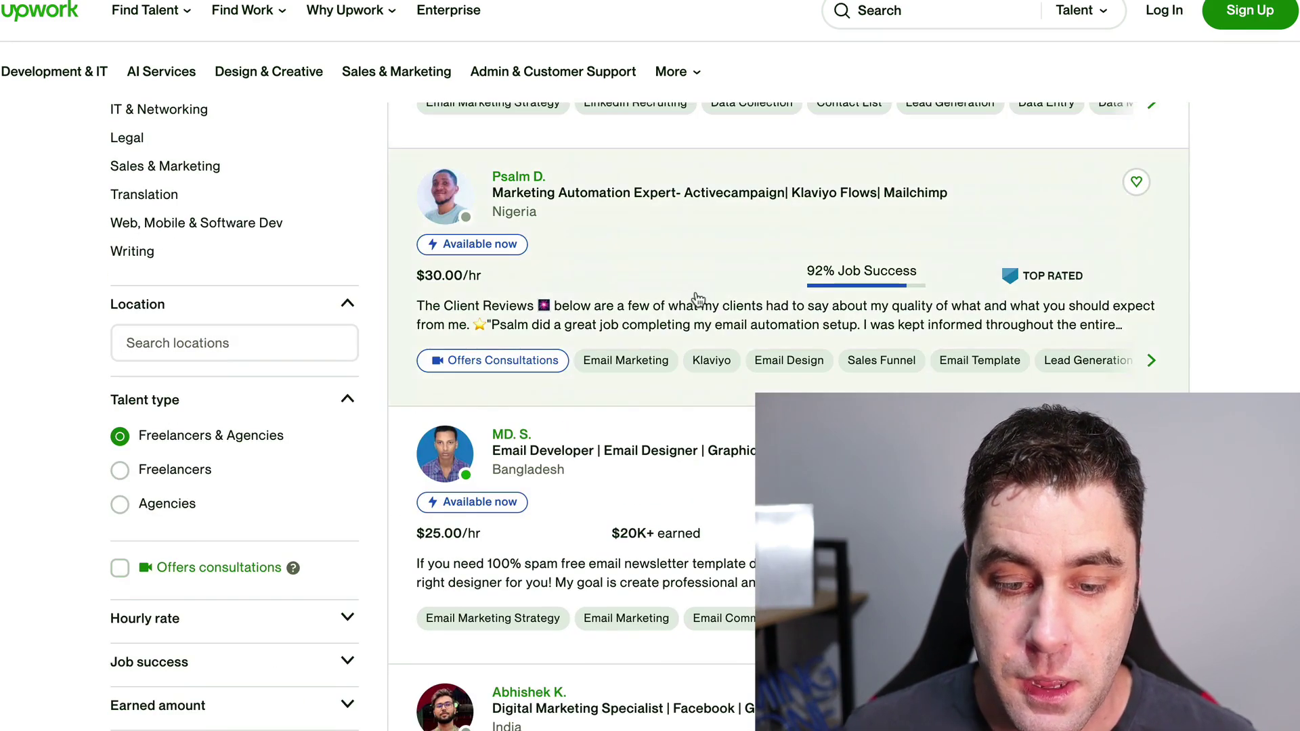
scroll(691, 249, down, 6)
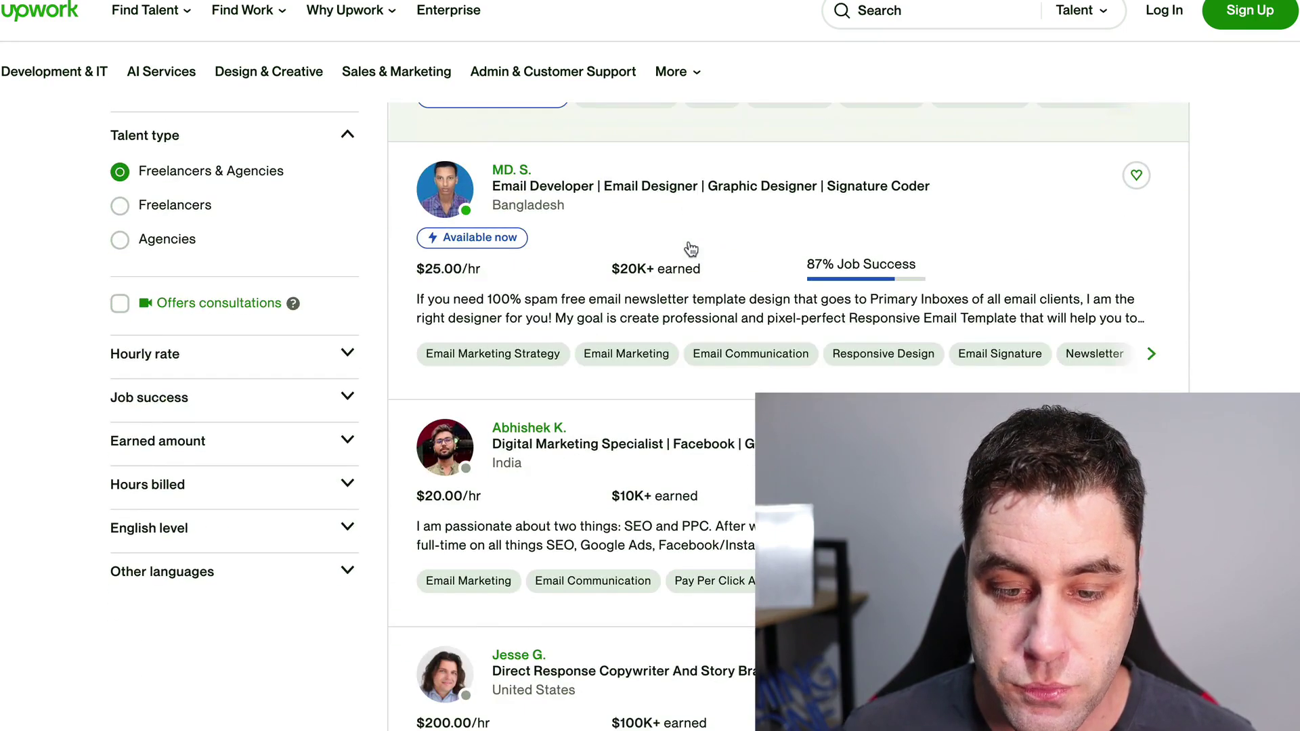
scroll(690, 249, down, 1)
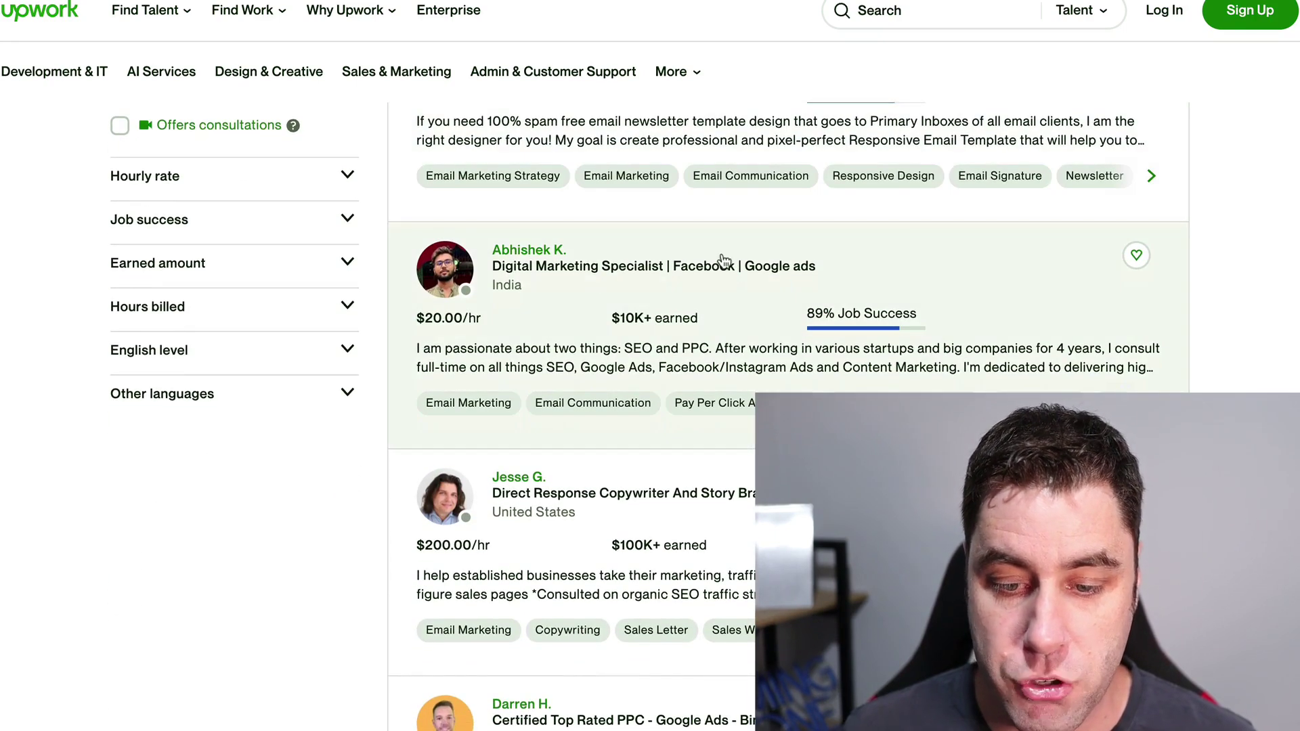
scroll(723, 261, down, 3)
scroll(723, 260, down, 6)
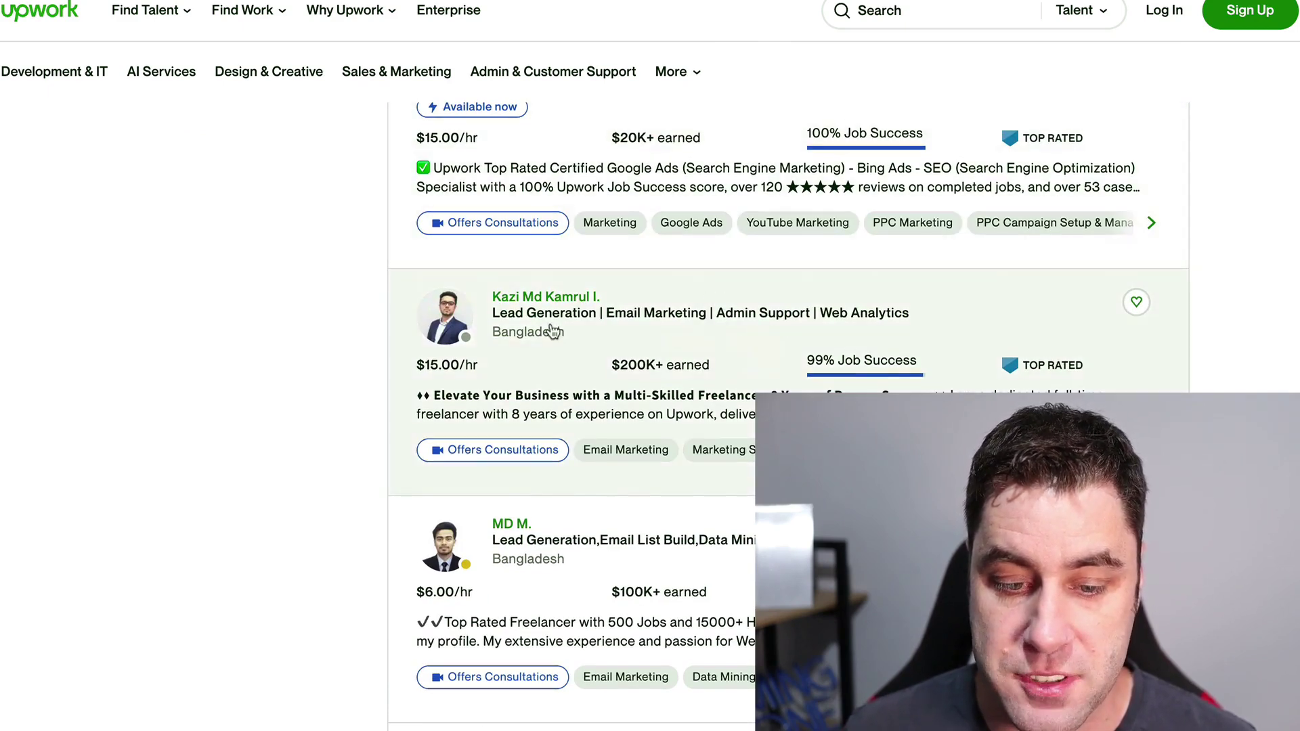
scroll(514, 362, up, 5)
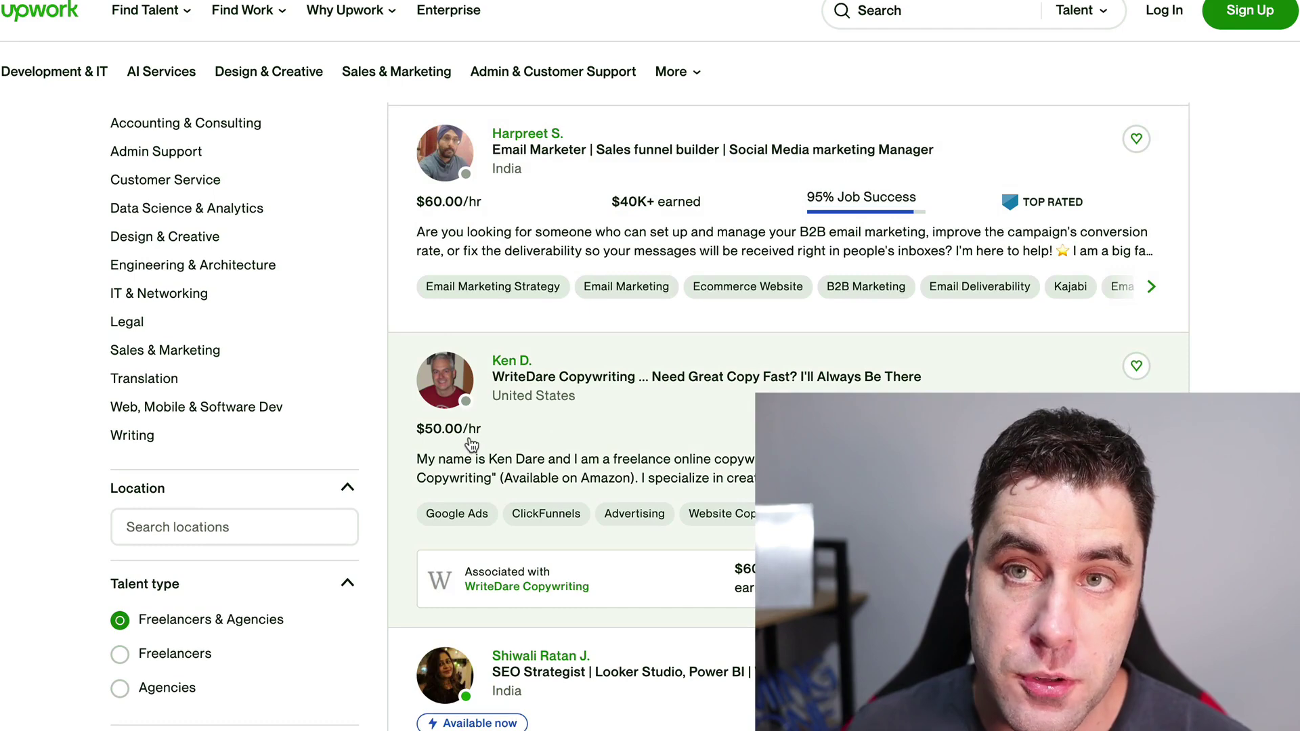
scroll(472, 440, up, 3)
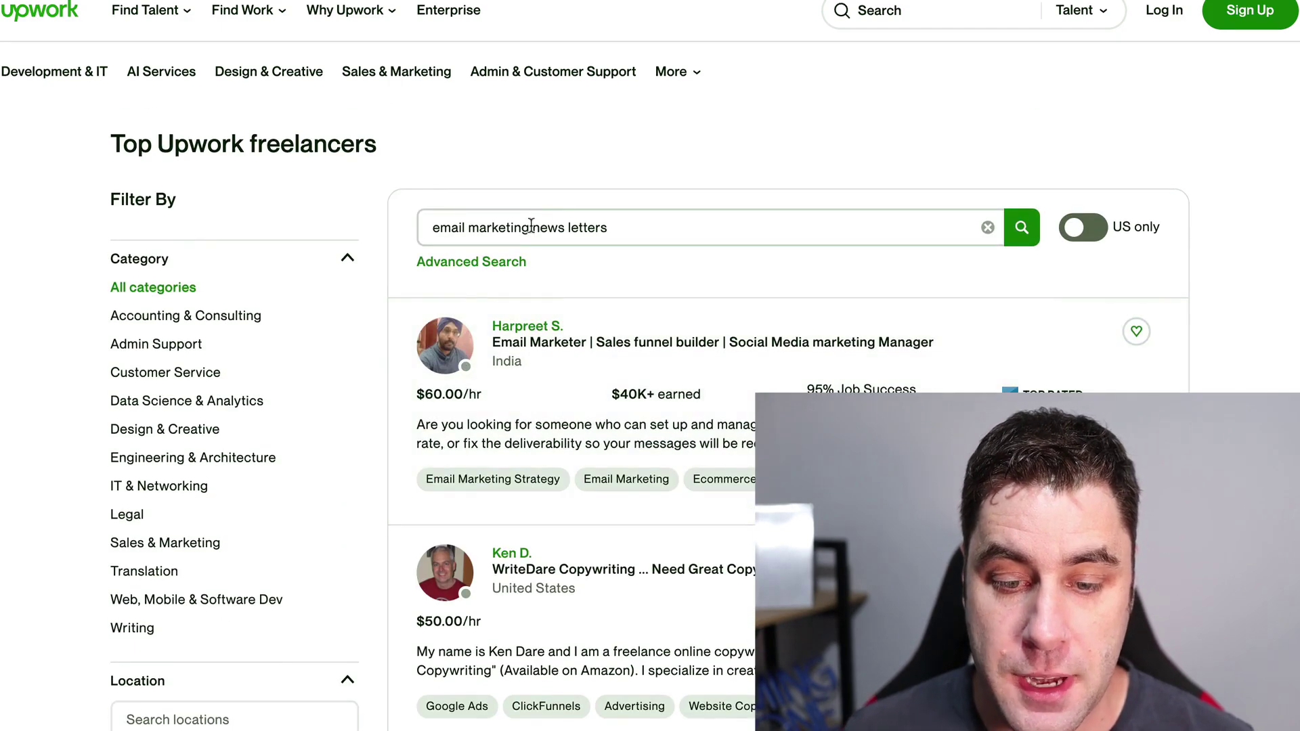
Step: Replace 'news letters' with 'copywriting' in the Upwork freelancer search and browse the results
drag(533, 228, 606, 225)
text(copywriting)
key(Return)
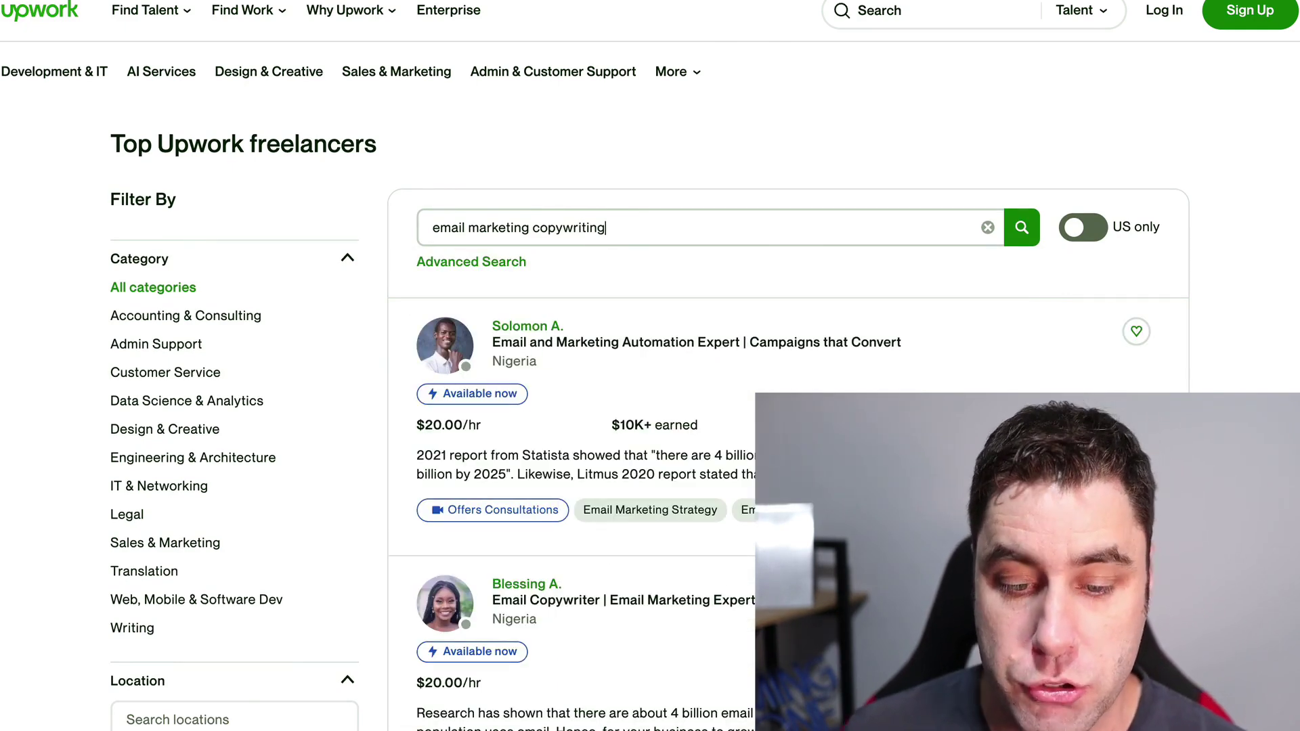
scroll(650, 322, down, 5)
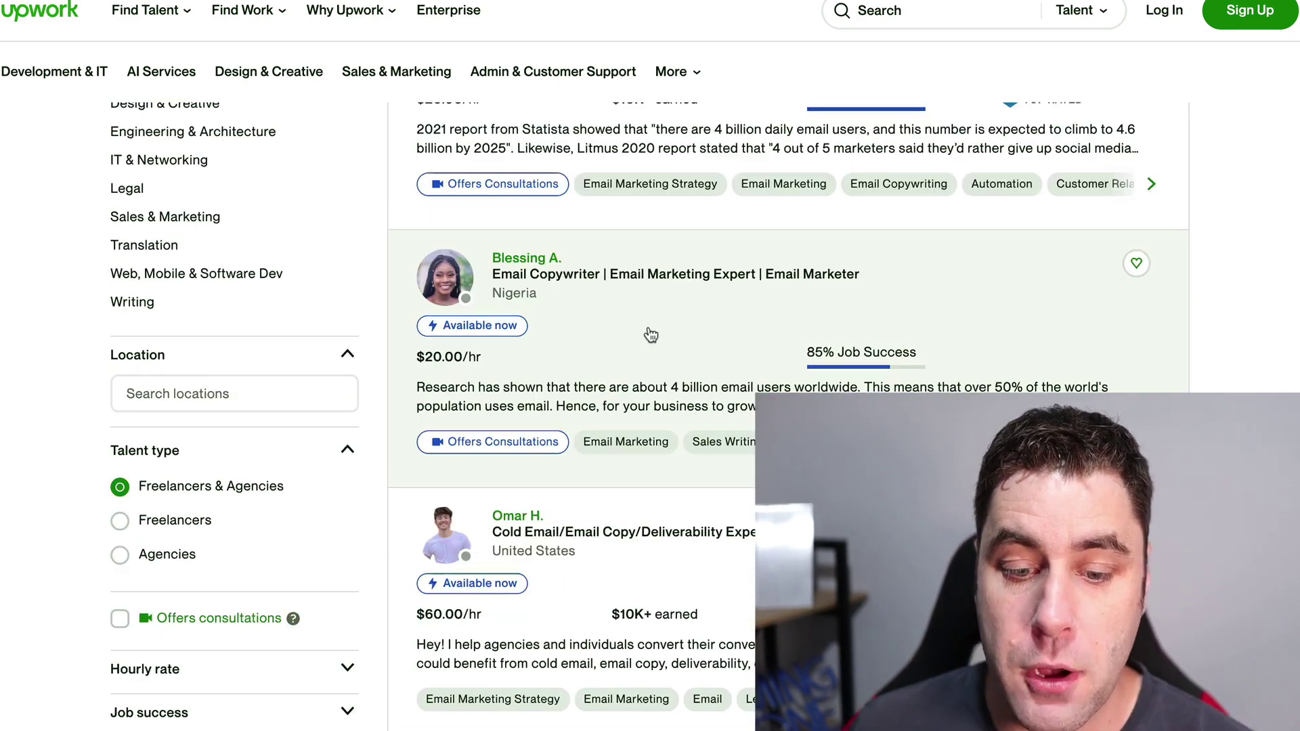
scroll(581, 348, down, 4)
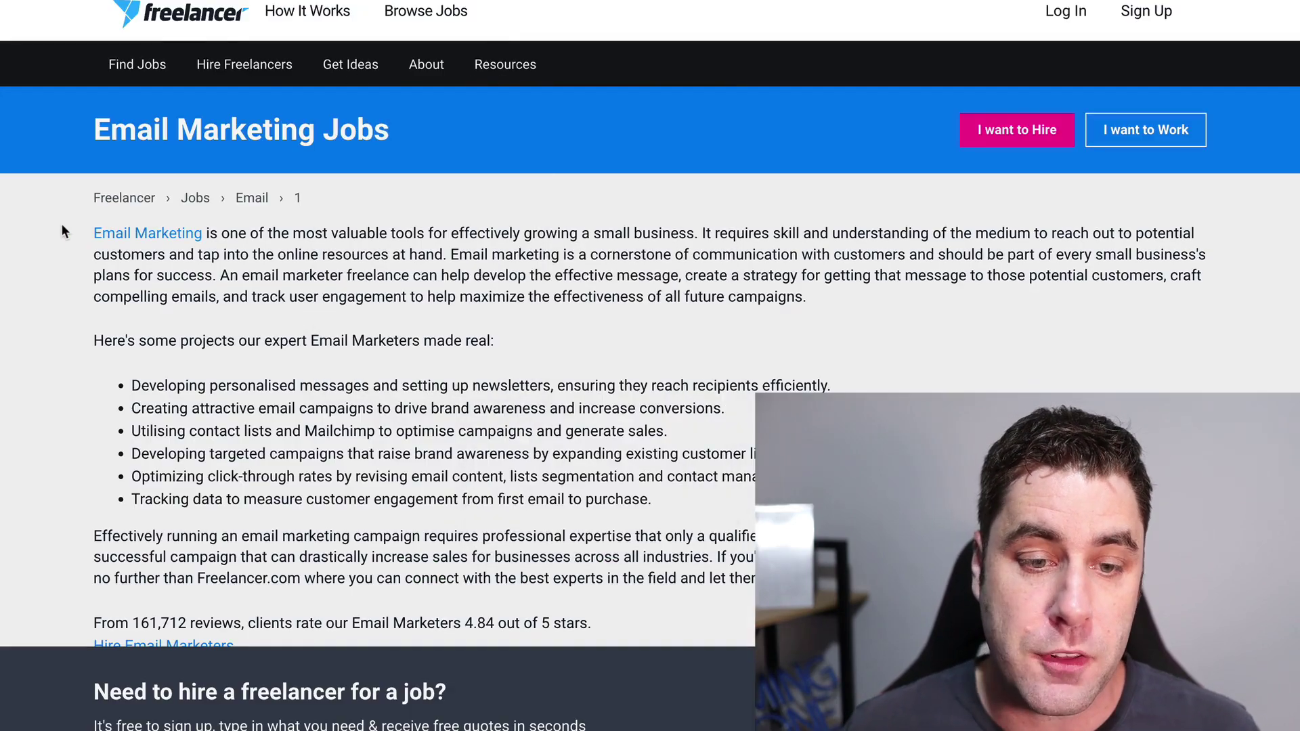
scroll(61, 225, down, 10)
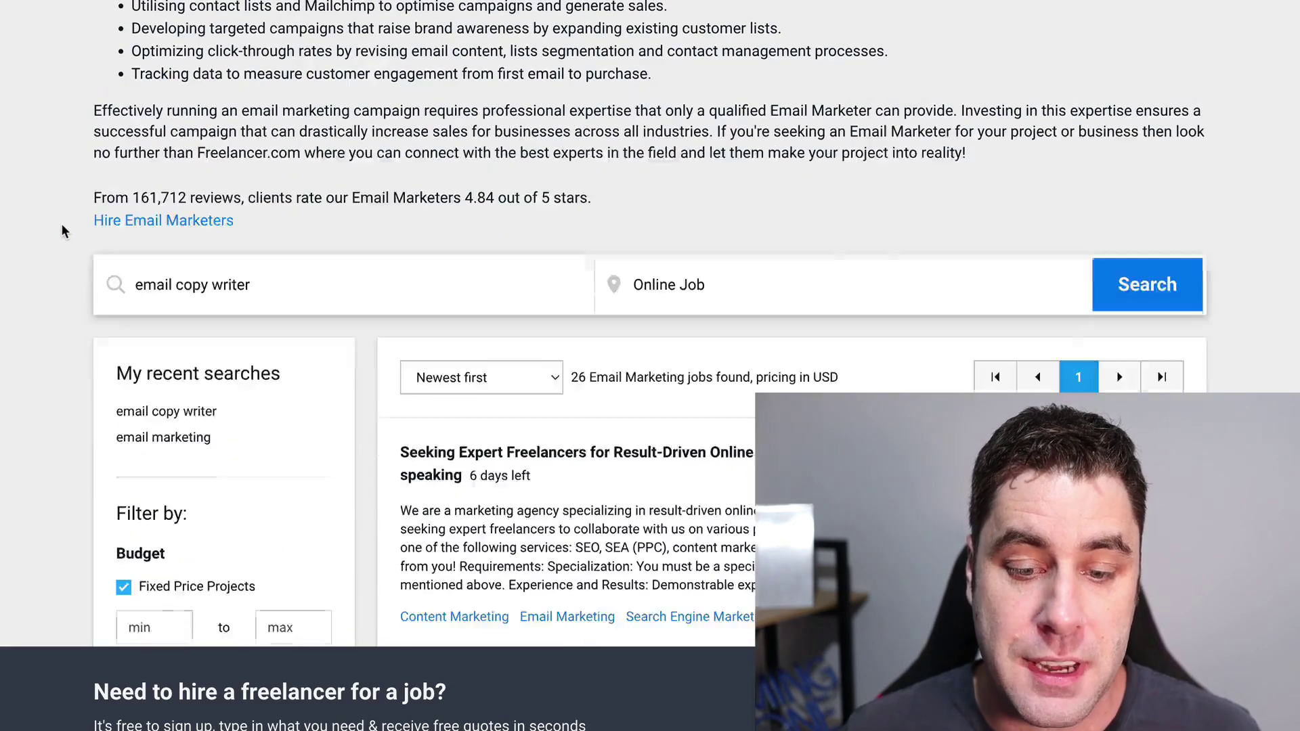
scroll(62, 231, down, 2)
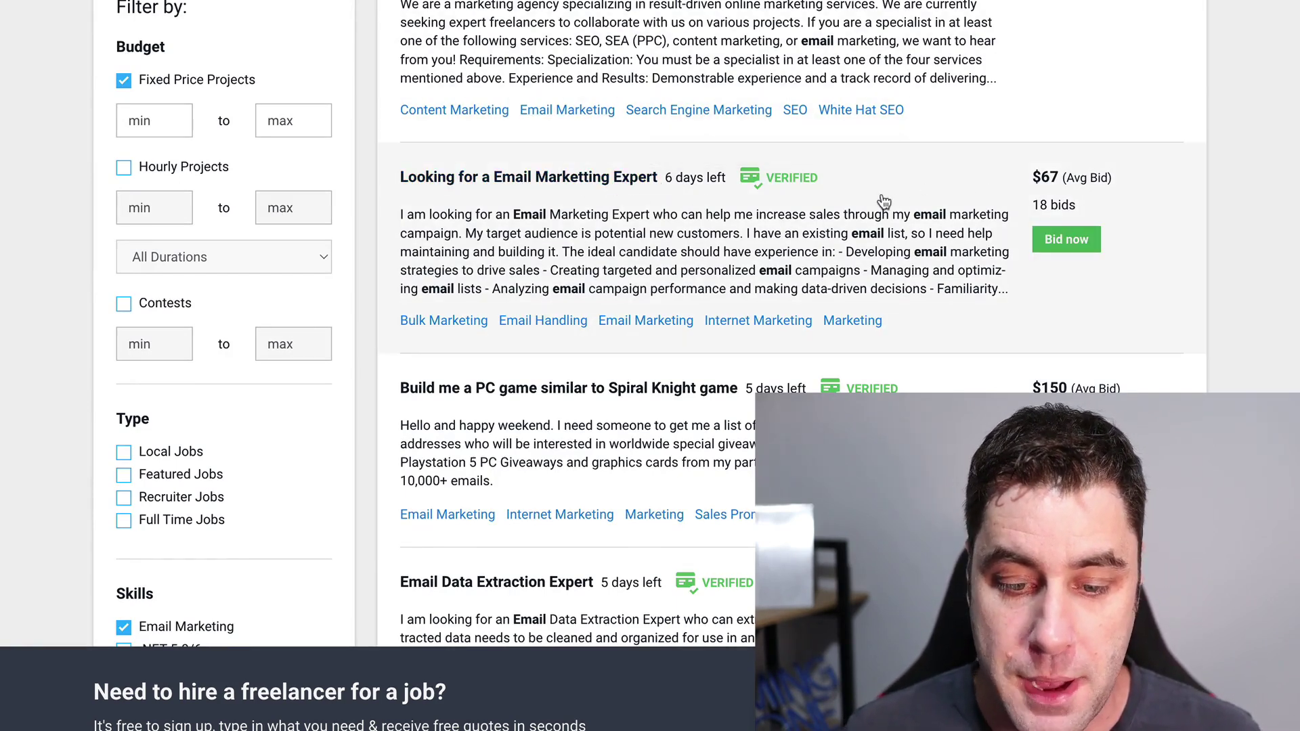
scroll(882, 200, down, 4)
scroll(882, 200, down, 7)
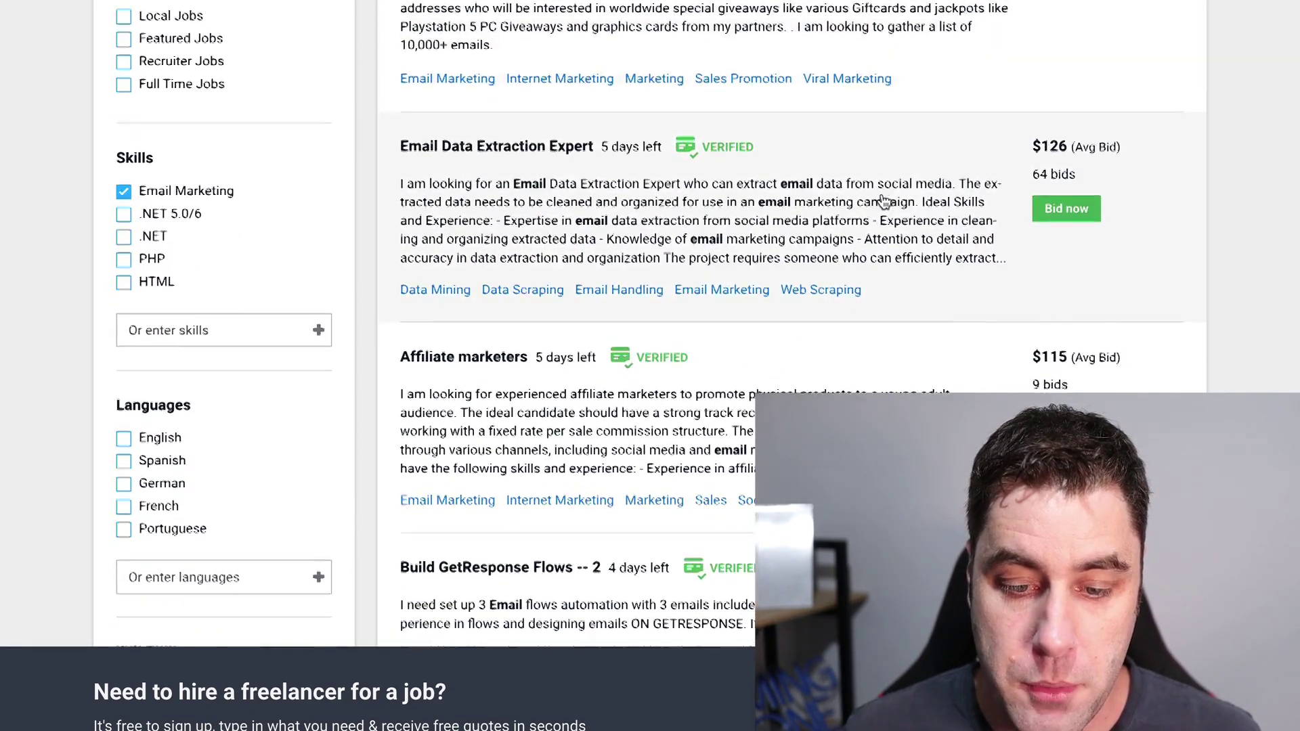
scroll(883, 201, down, 3)
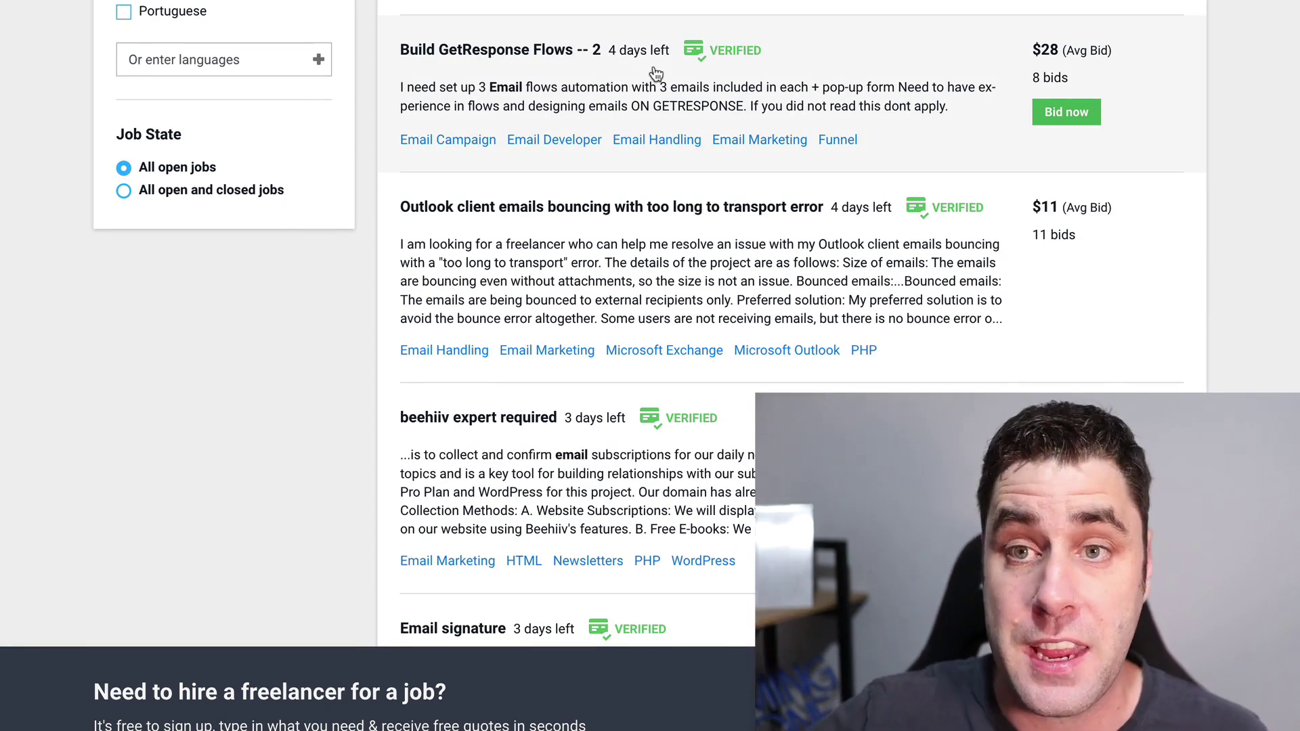
scroll(550, 99, down, 10)
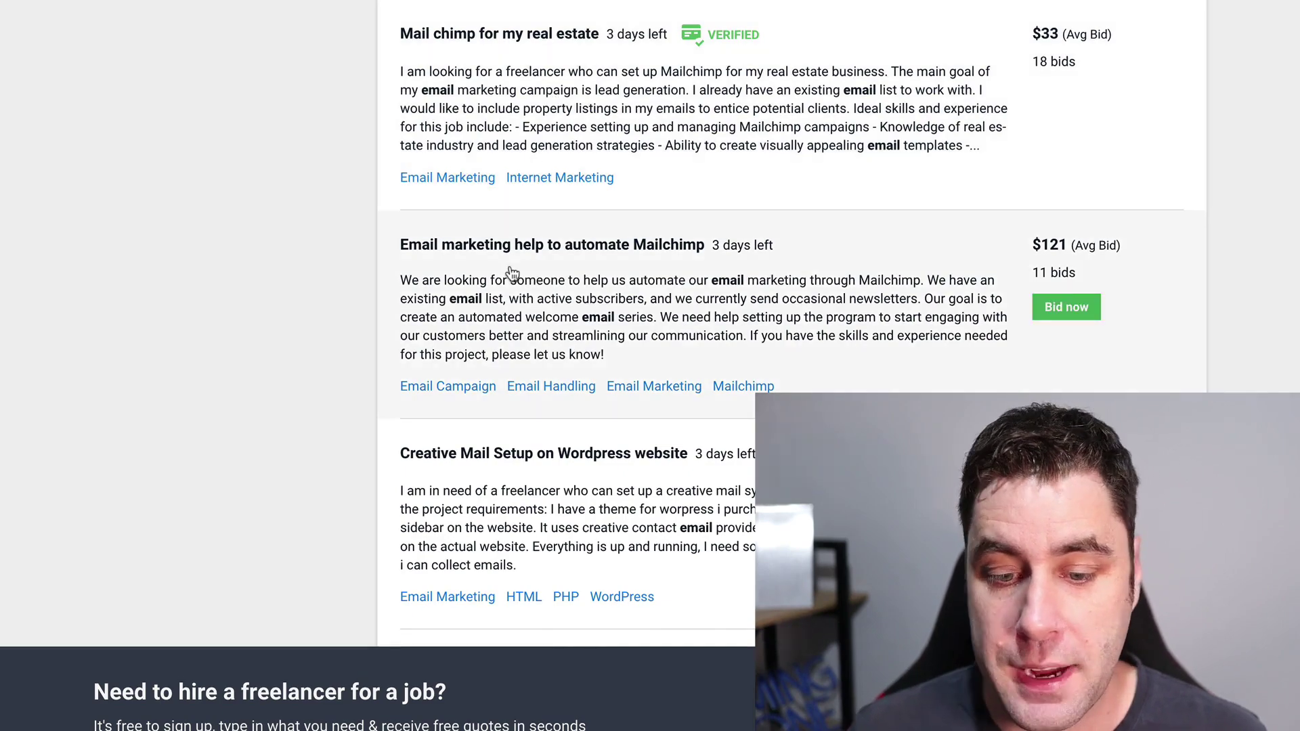
scroll(513, 273, up, 20)
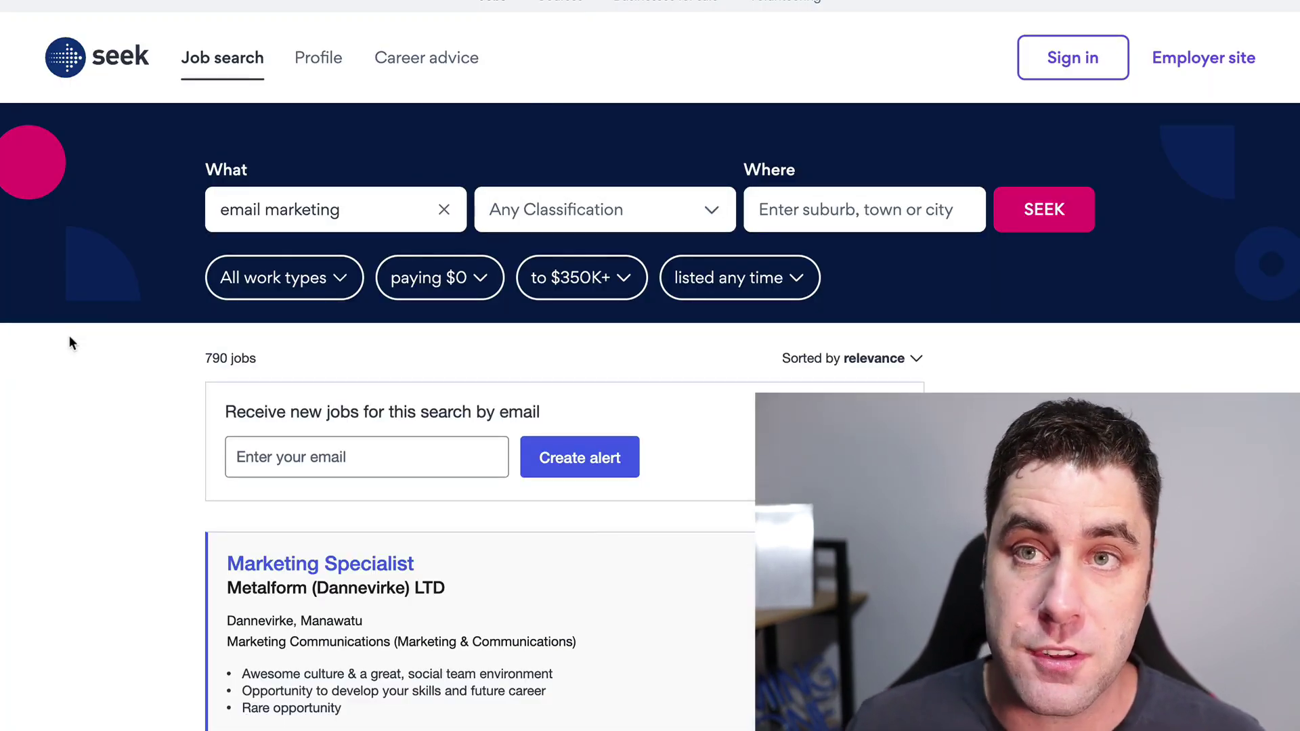
scroll(73, 336, down, 5)
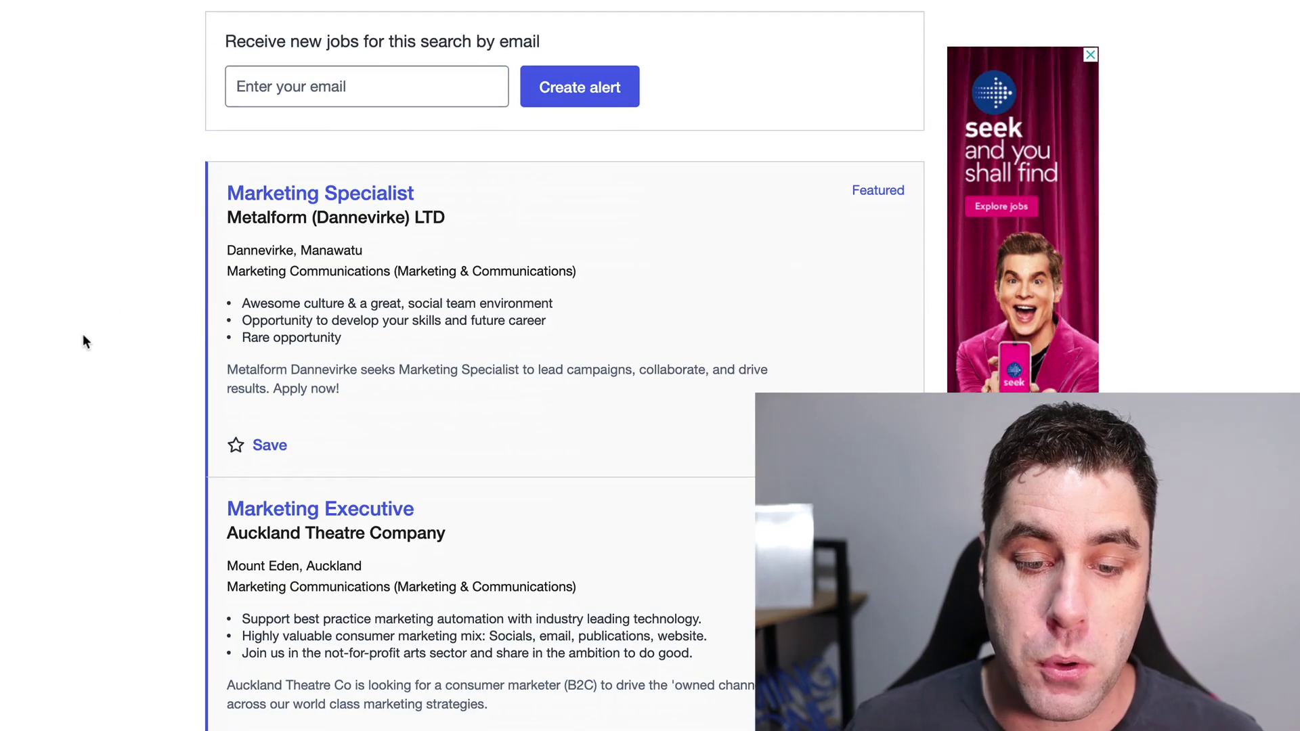
scroll(309, 246, down, 6)
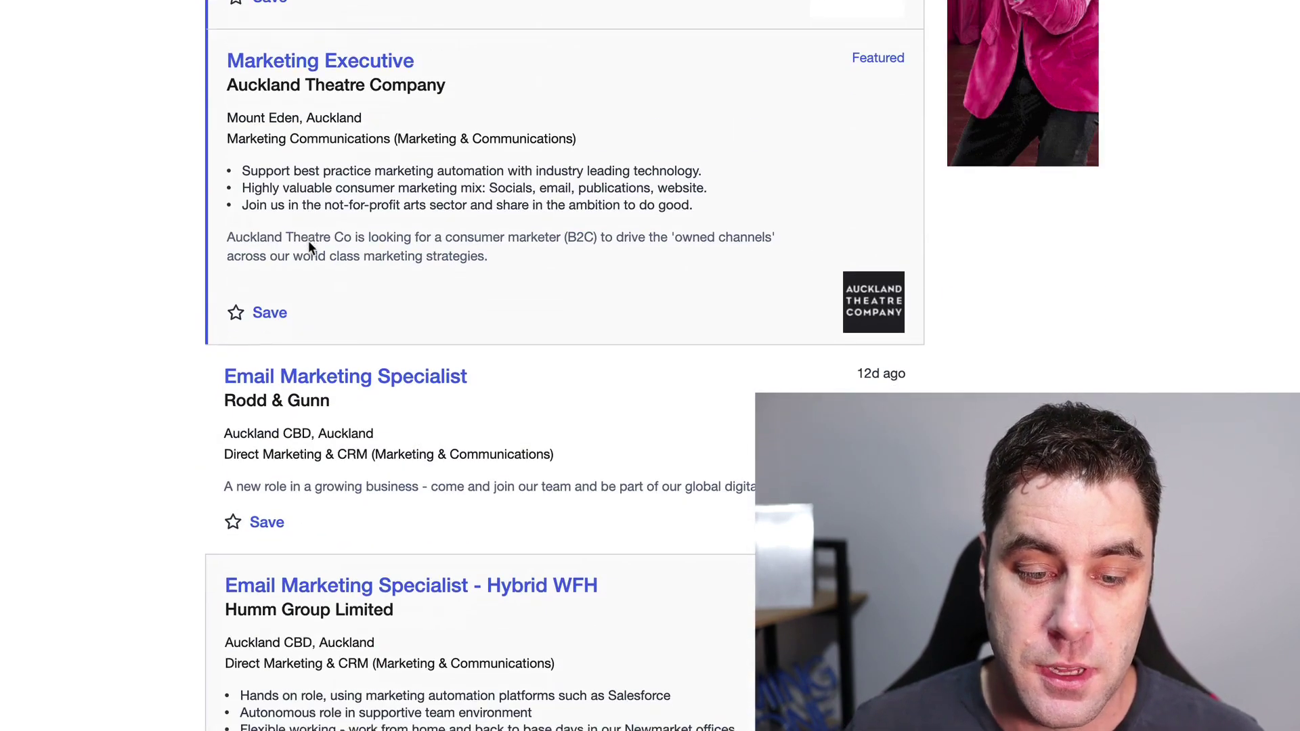
scroll(311, 231, down, 3)
scroll(417, 208, down, 3)
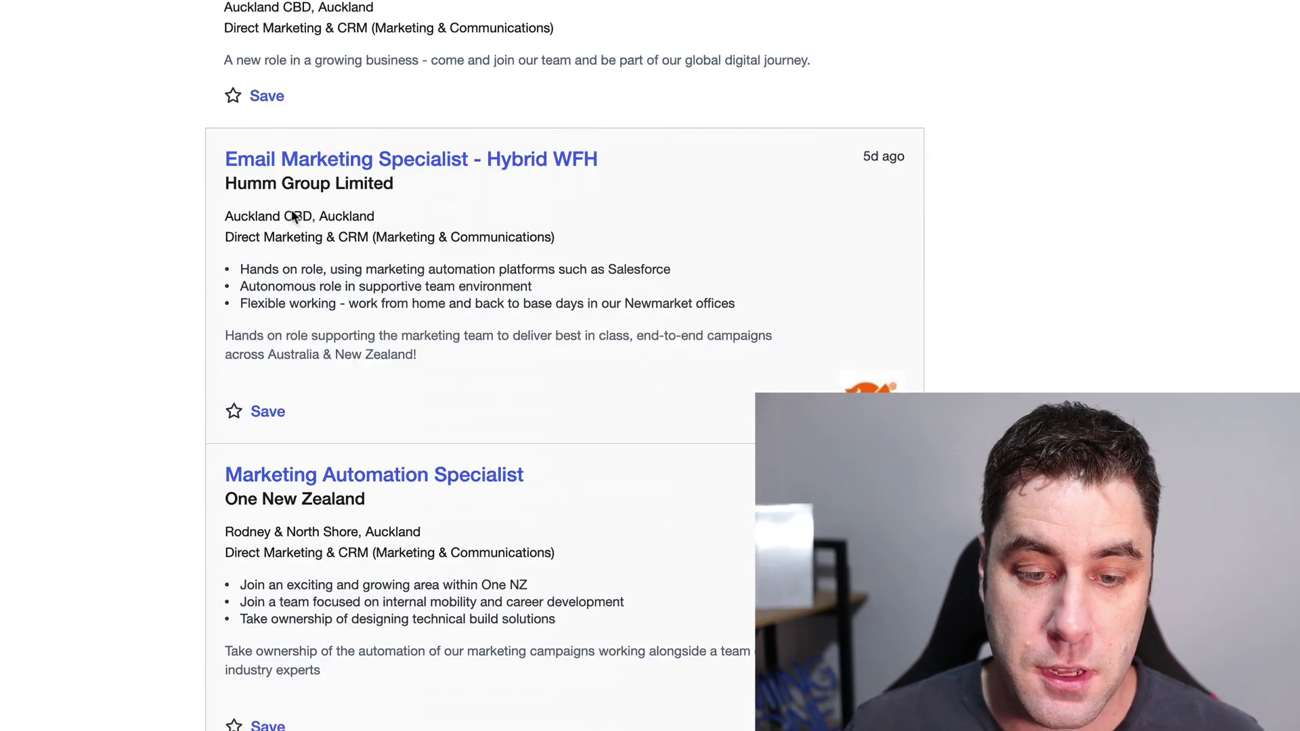
scroll(433, 167, down, 6)
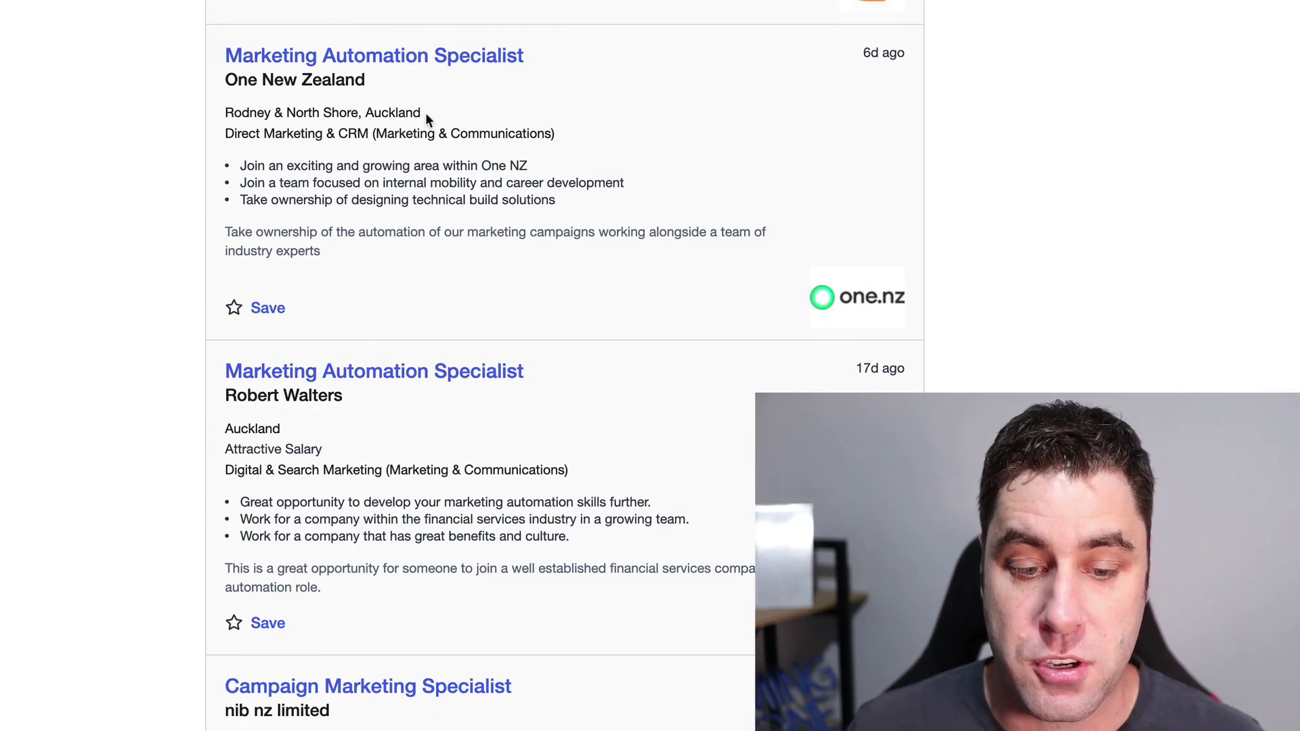
scroll(426, 117, down, 14)
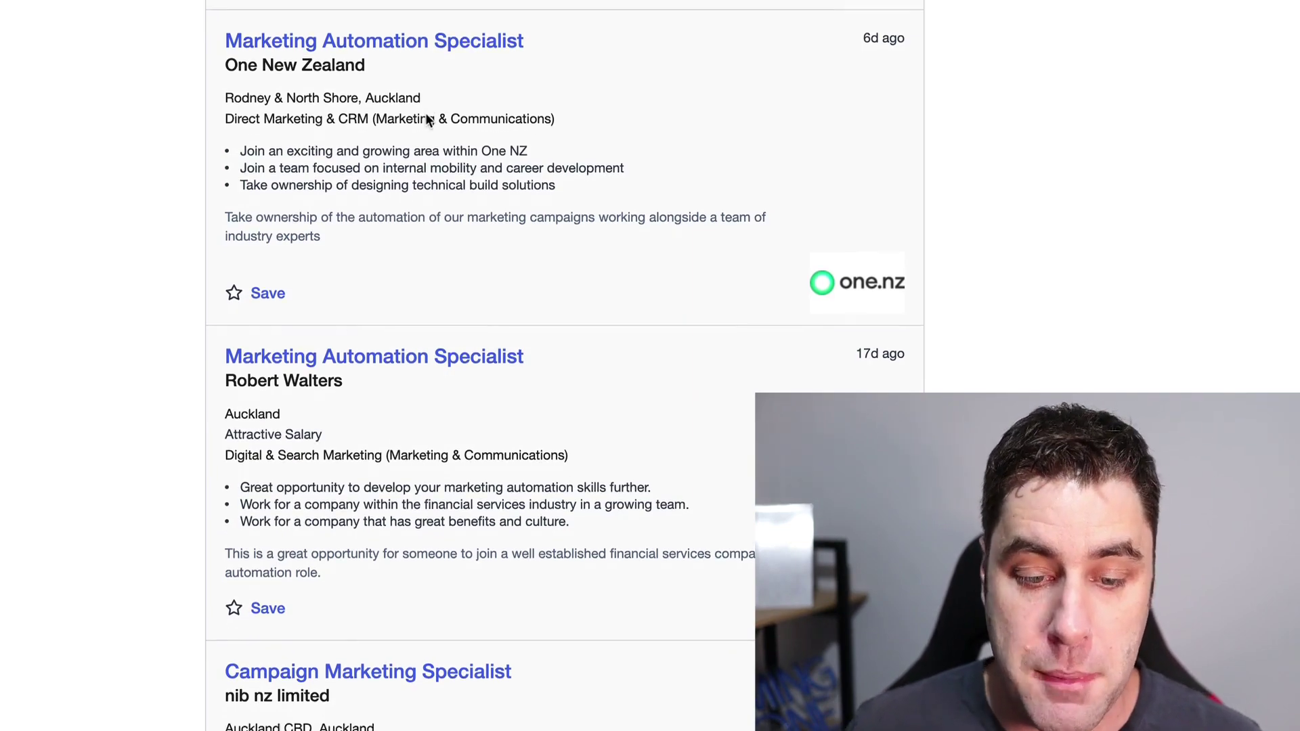
scroll(425, 112, down, 9)
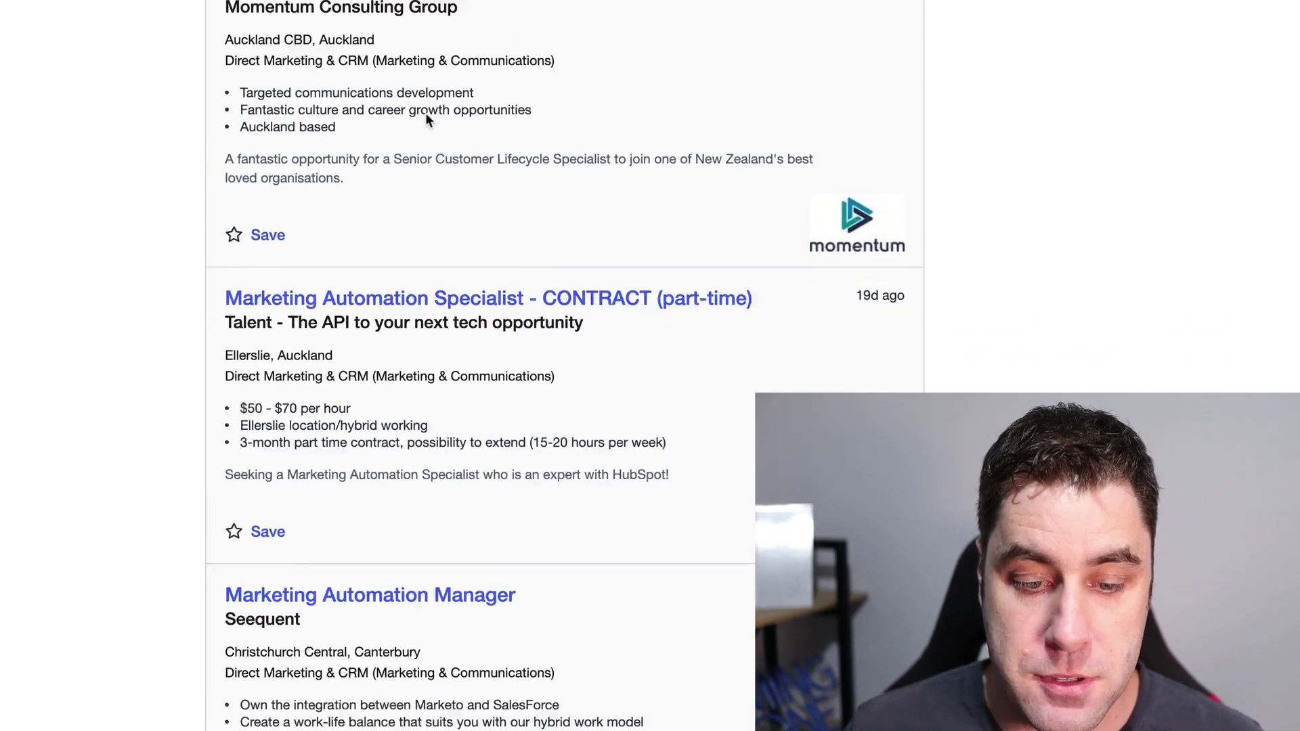
scroll(315, 177, down, 20)
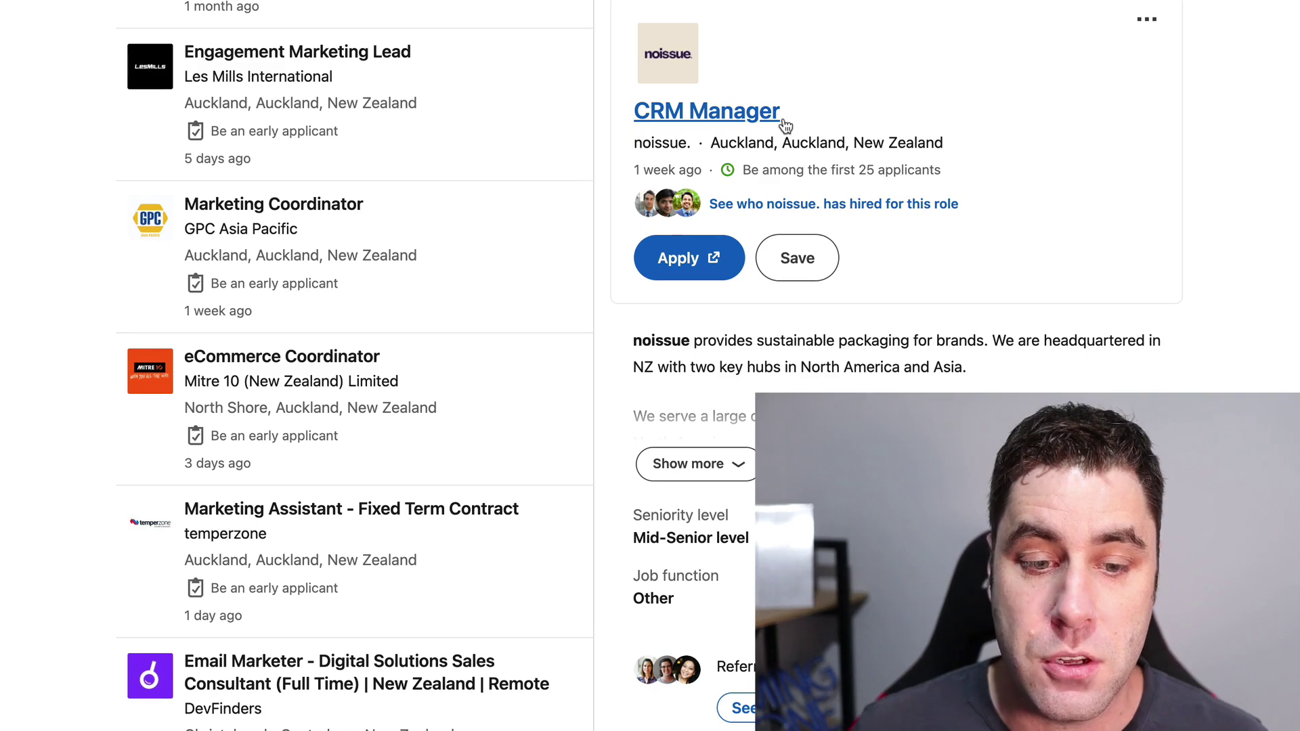
scroll(444, 310, up, 10)
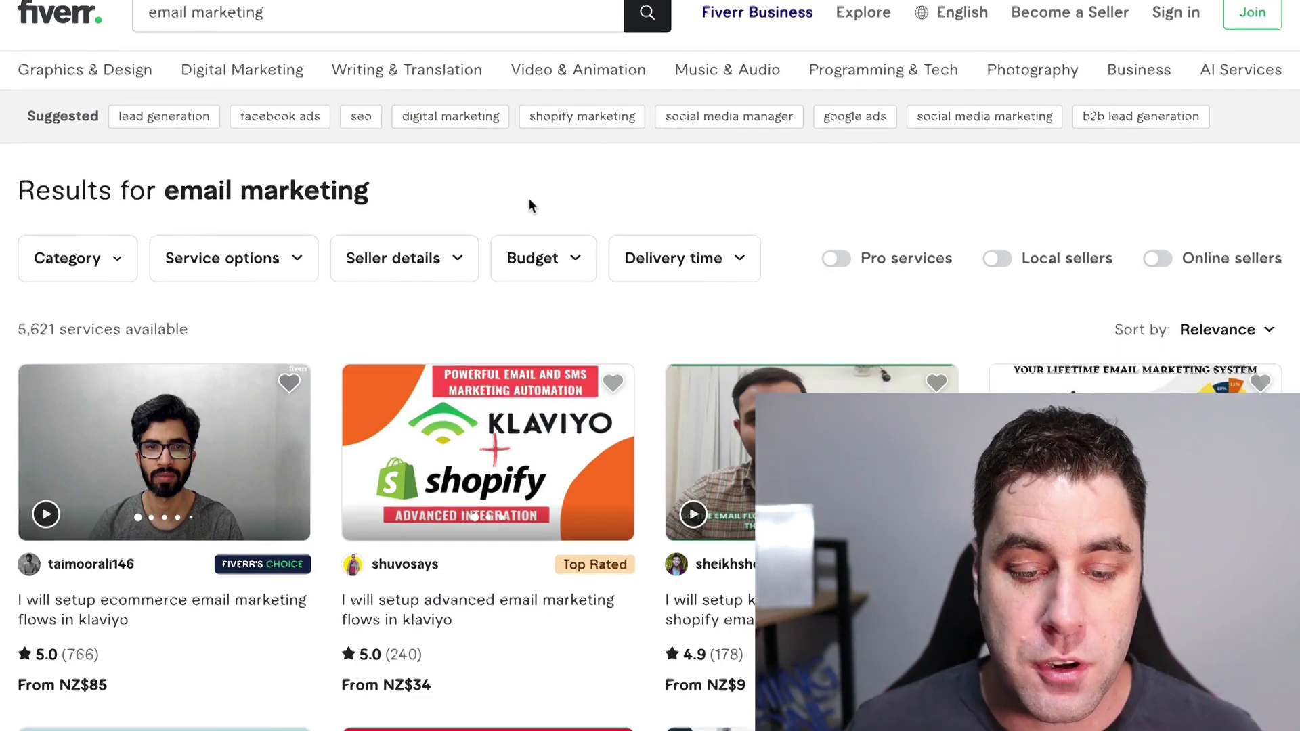
scroll(434, 406, down, 2)
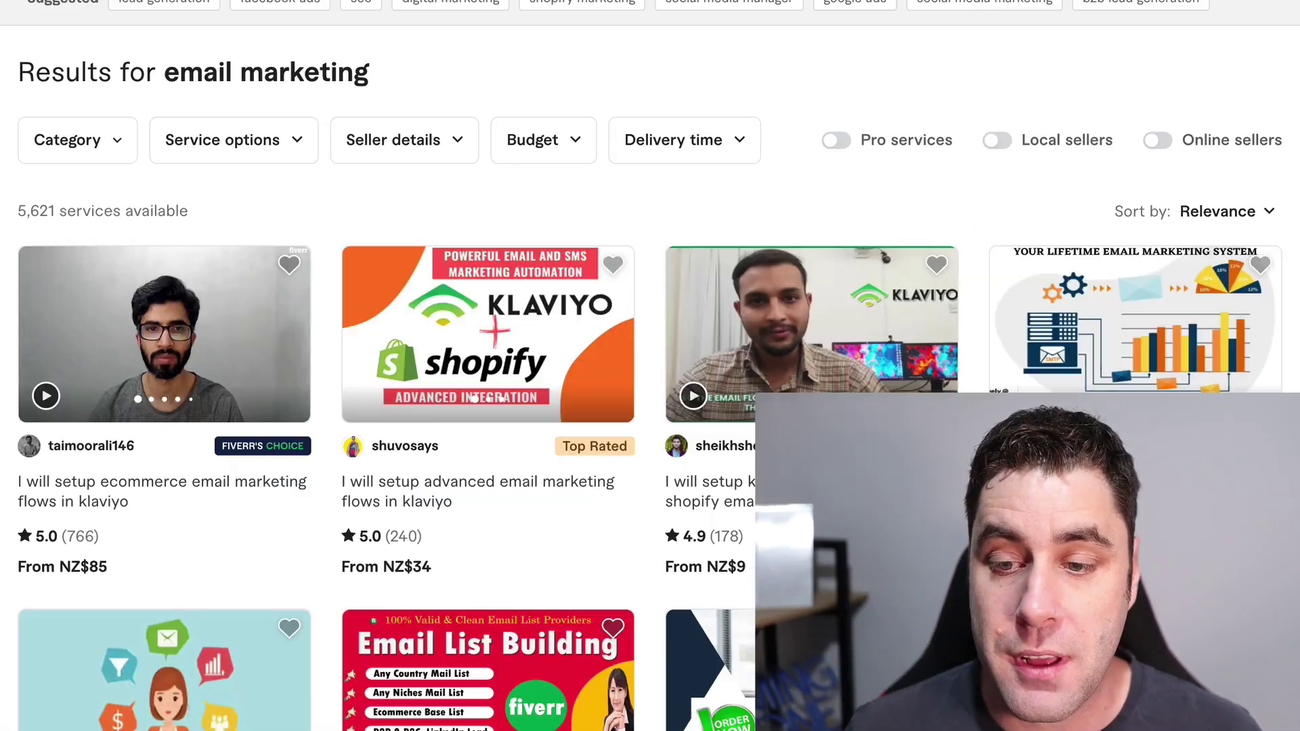
scroll(587, 253, down, 6)
scroll(587, 253, up, 2)
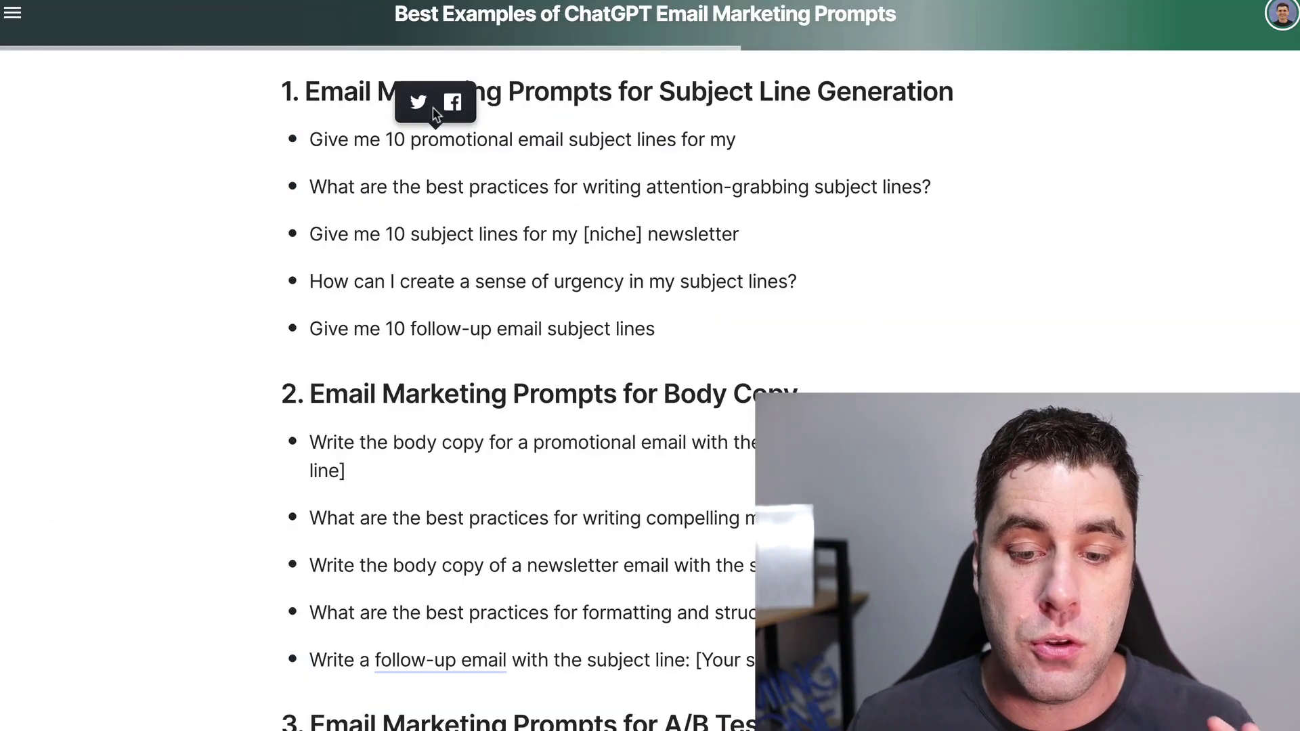
scroll(450, 339, up, 5)
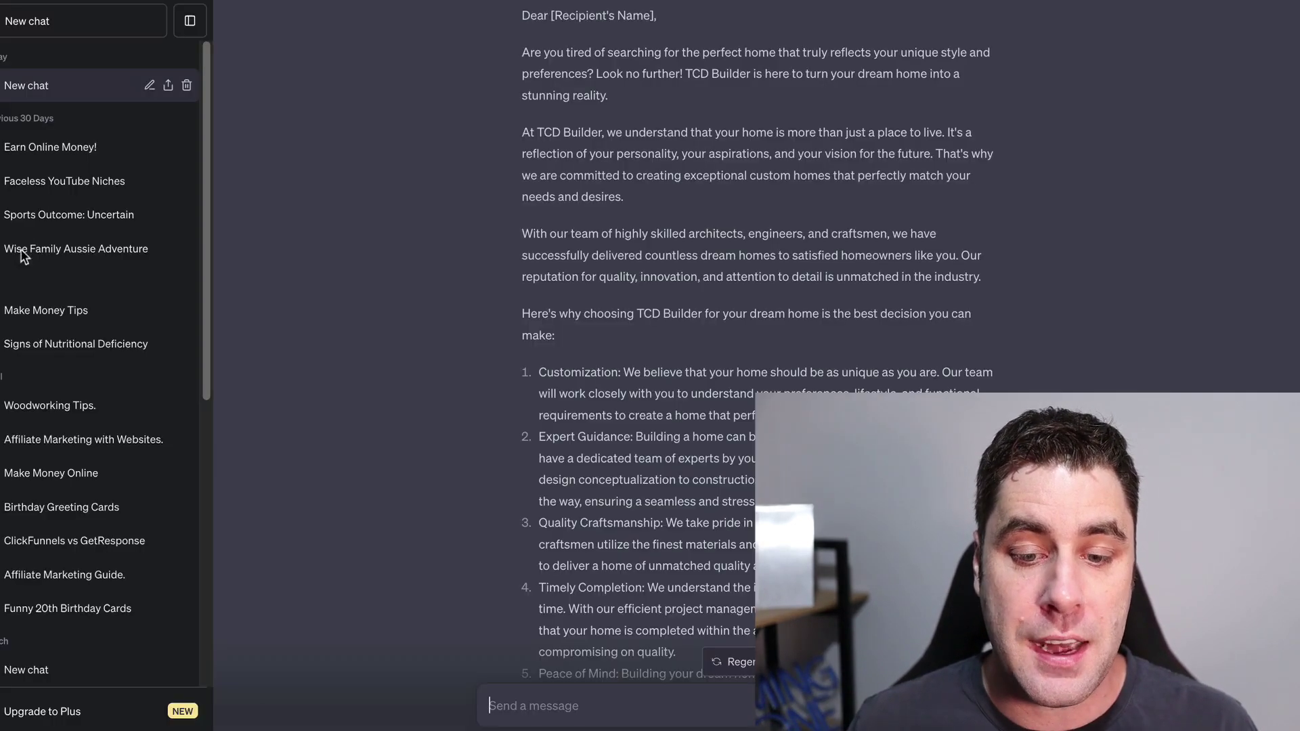
scroll(710, 312, up, 3)
scroll(710, 312, down, 10)
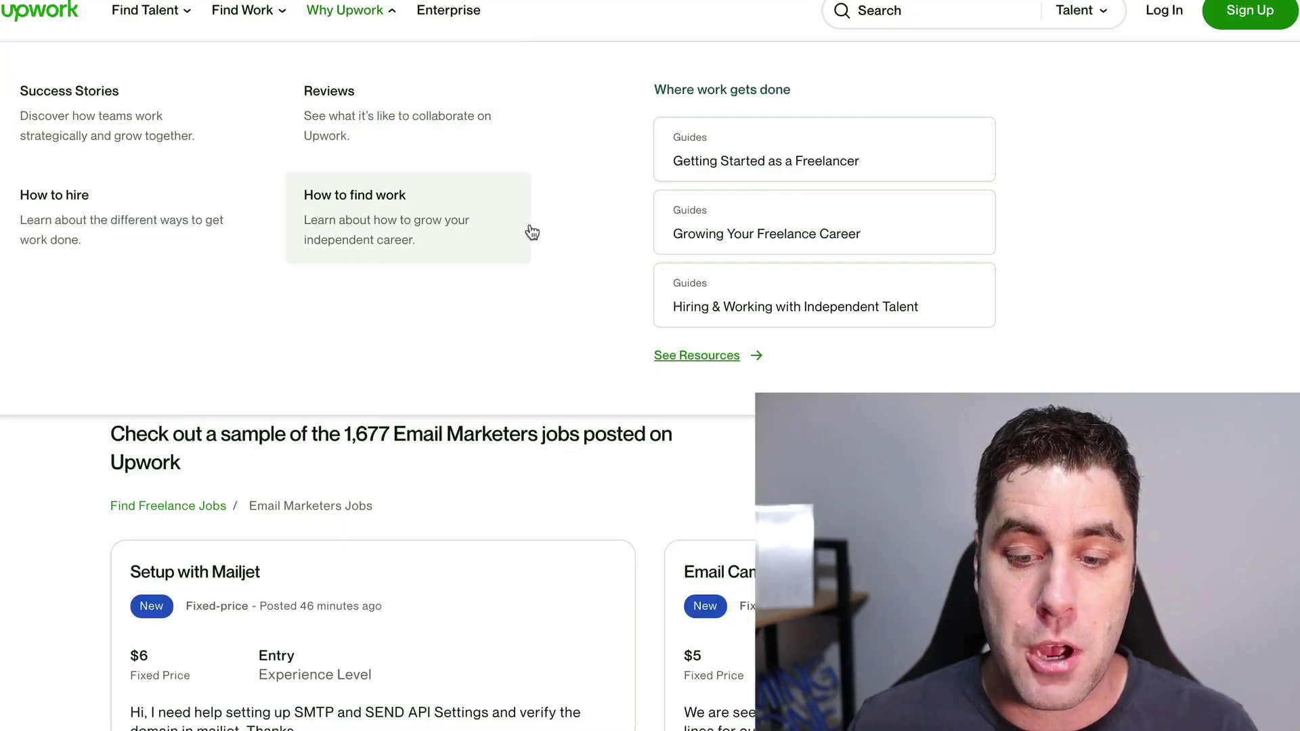
scroll(676, 494, down, 10)
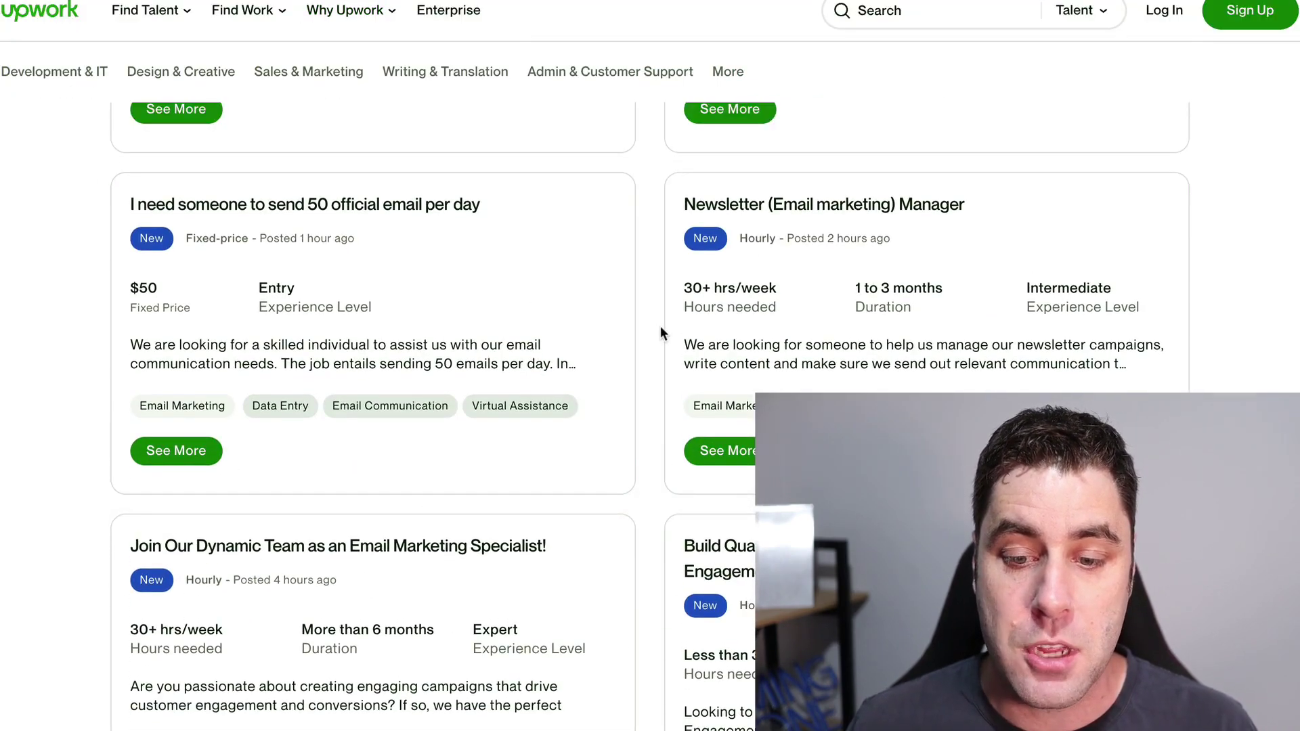
scroll(657, 325, down, 4)
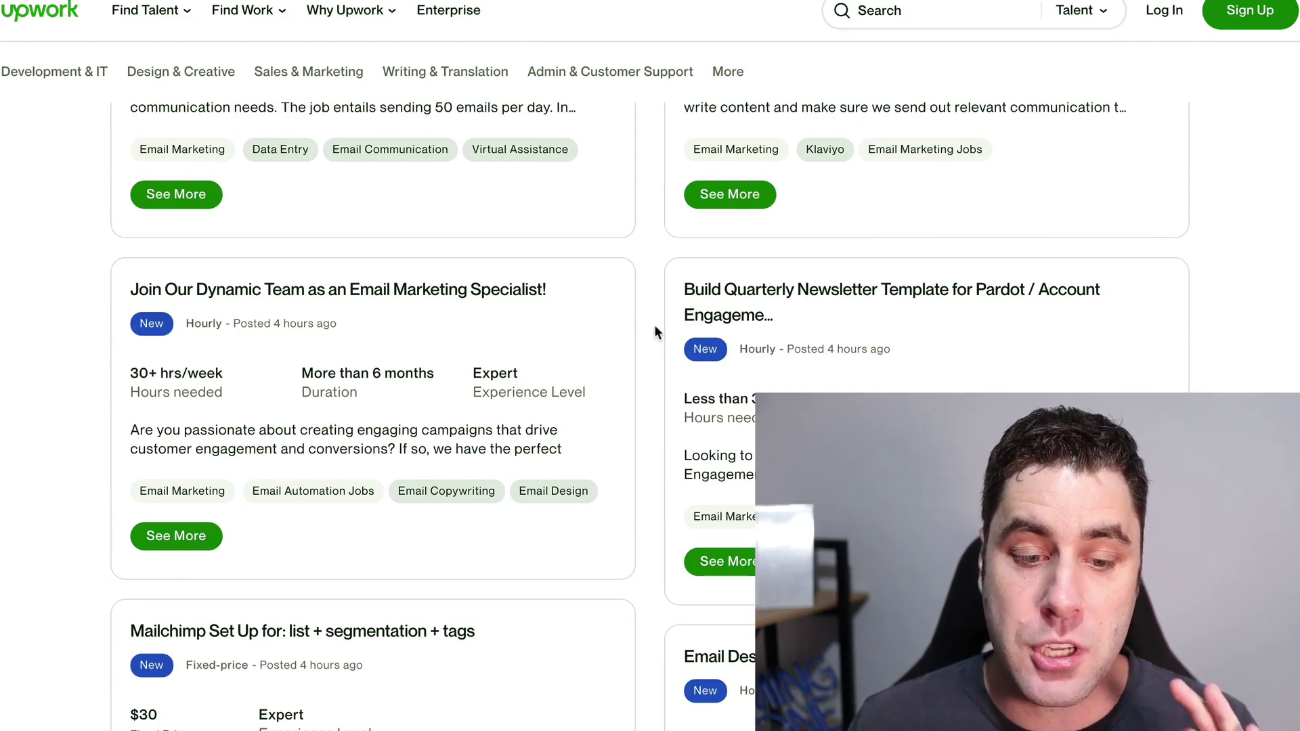
scroll(655, 328, up, 15)
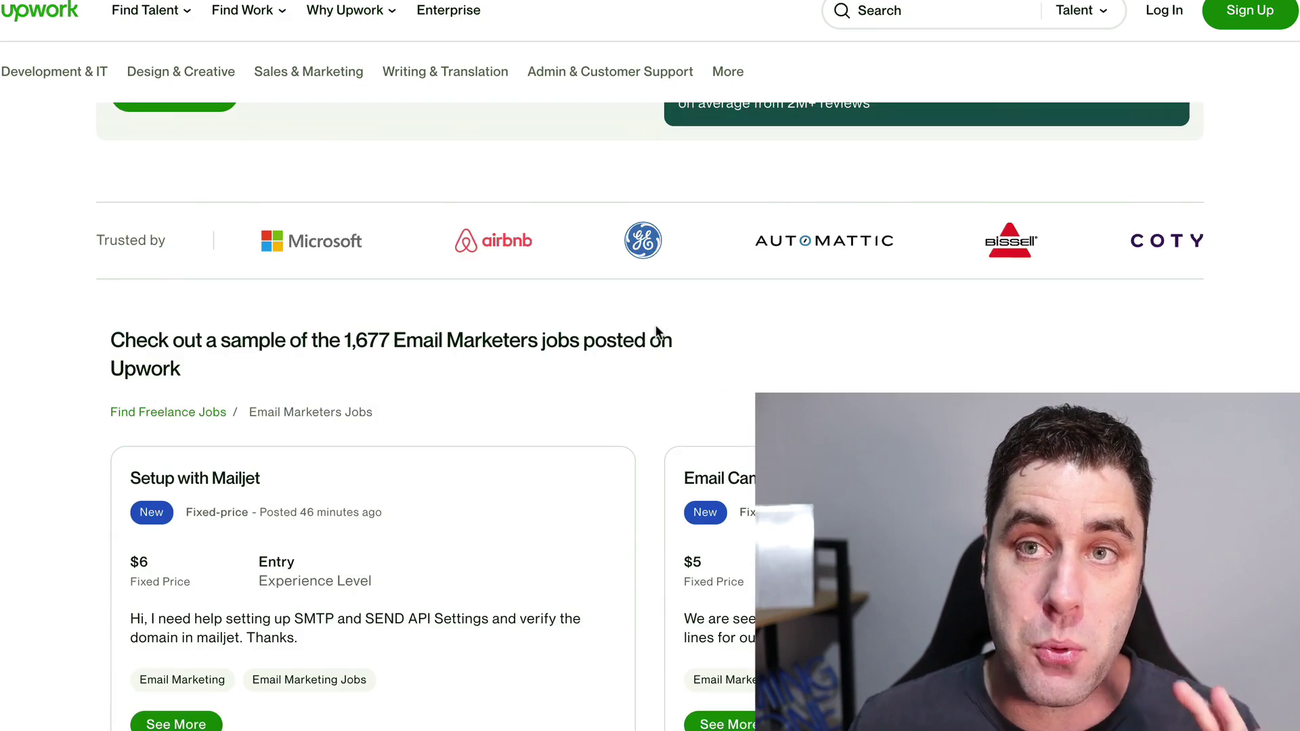